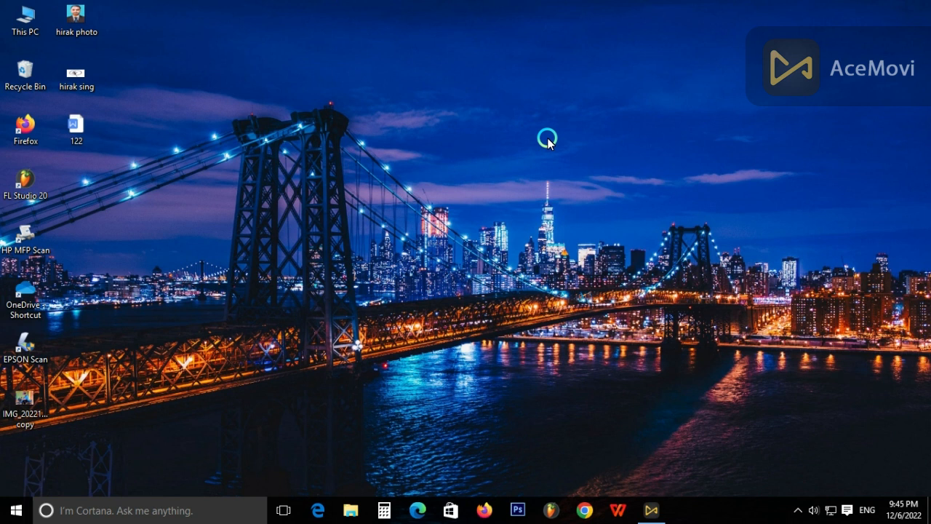
{"action": "right_click", "coordinate": [518, 99]}
{"action": "left_click", "coordinate": [542, 139]}
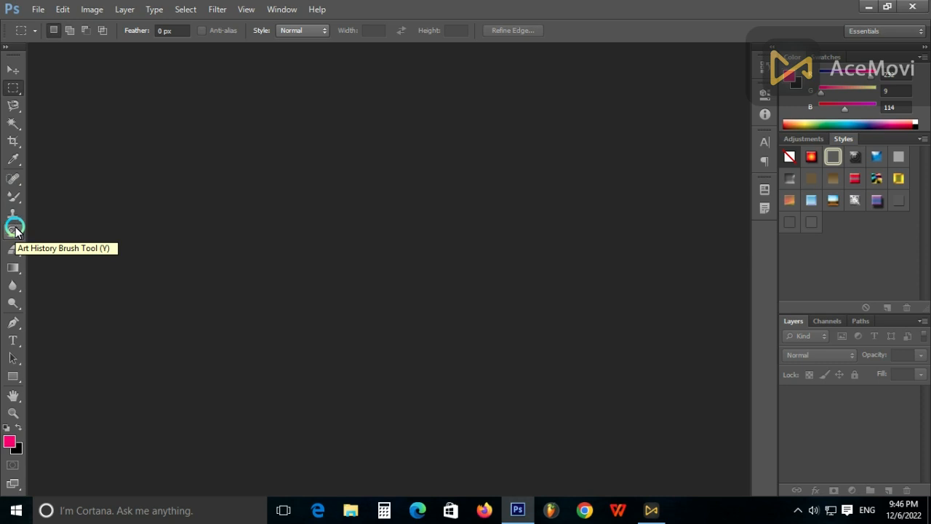
- Open the photo pexels-marianna-ole-757889
{"action": "left_click", "coordinate": [30, 11]}
{"action": "left_click", "coordinate": [58, 37]}
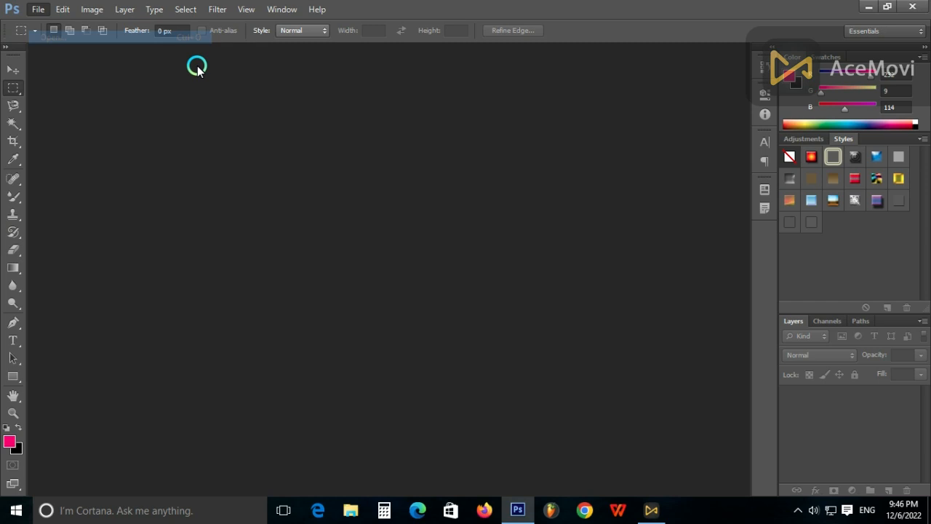
{"action": "left_click", "coordinate": [466, 195]}
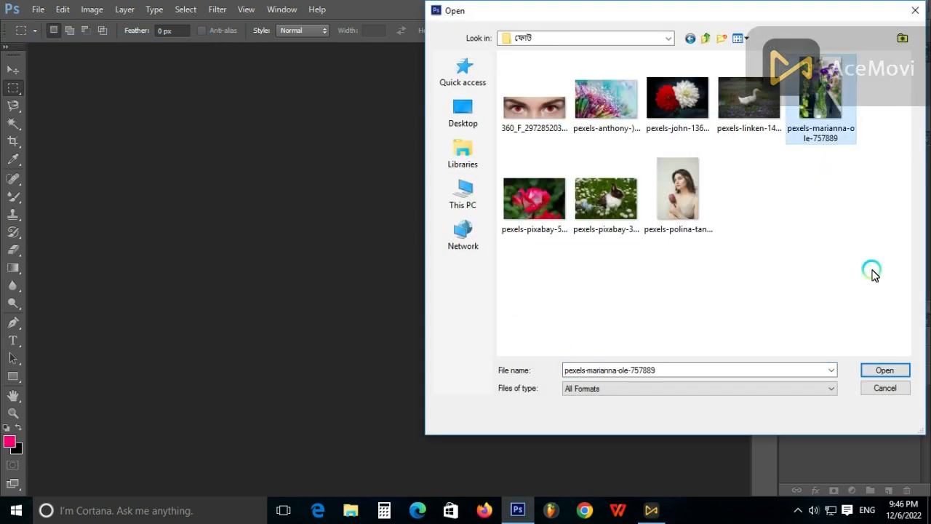
{"action": "left_click", "coordinate": [885, 371]}
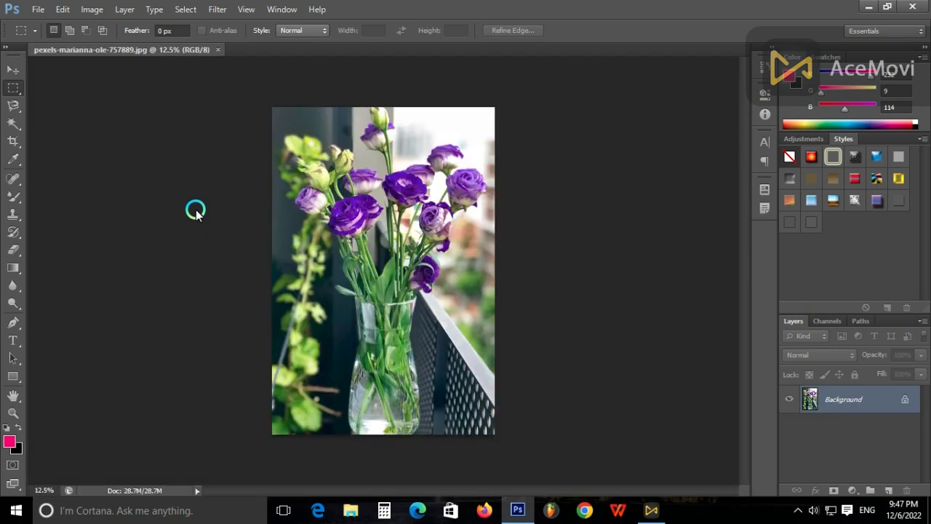
- Activate the Clone Stamp tool for retouching the flower photo
{"action": "scroll", "coordinate": [347, 210], "scroll_direction": "up", "scroll_amount": 3}
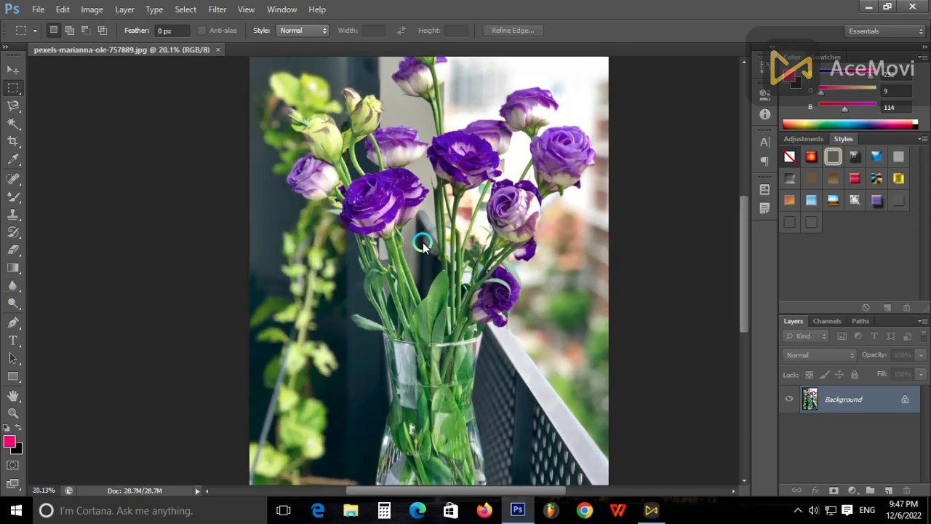
{"action": "scroll", "coordinate": [420, 243], "scroll_direction": "up", "scroll_amount": 2}
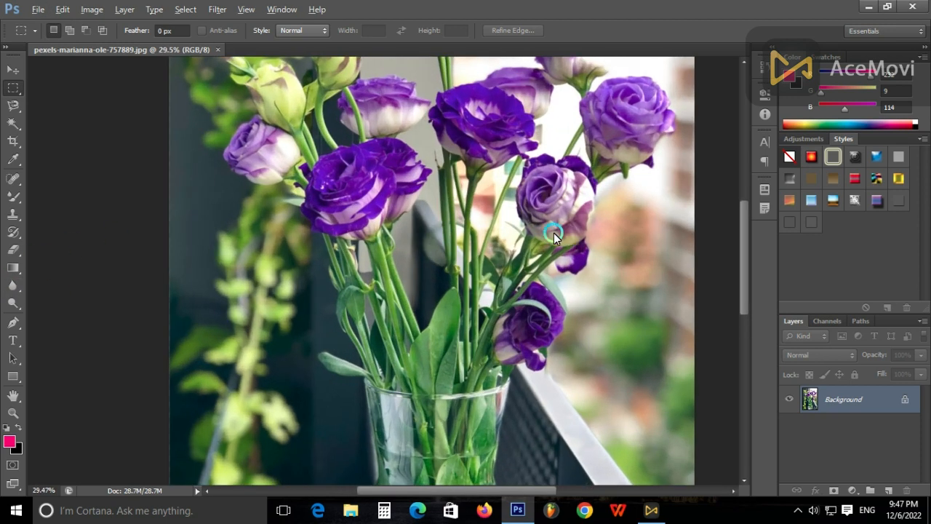
{"action": "scroll", "coordinate": [533, 225], "scroll_direction": "up", "scroll_amount": 1}
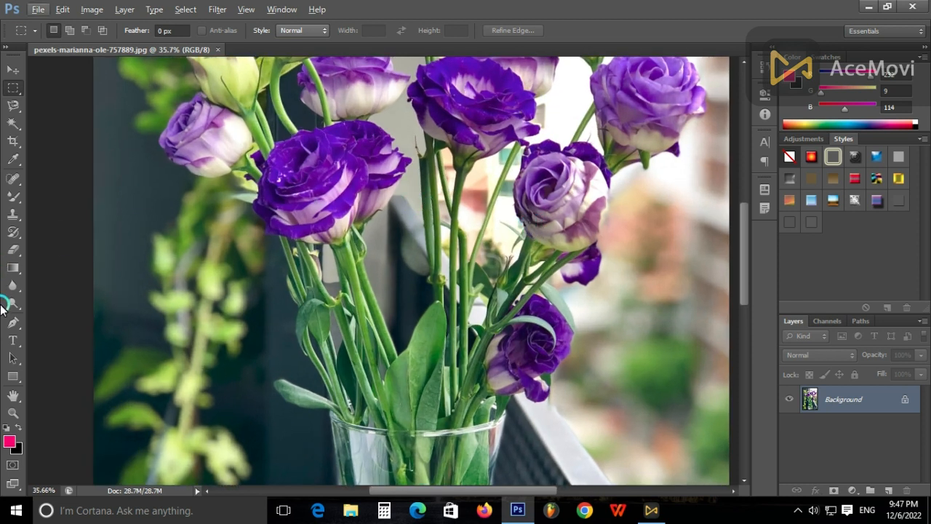
{"action": "right_click", "coordinate": [12, 214]}
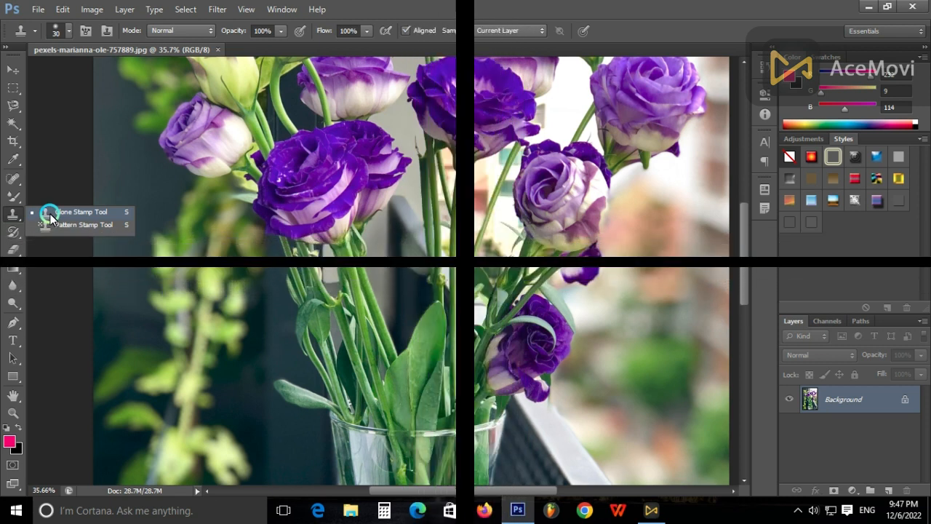
{"action": "left_click", "coordinate": [81, 214]}
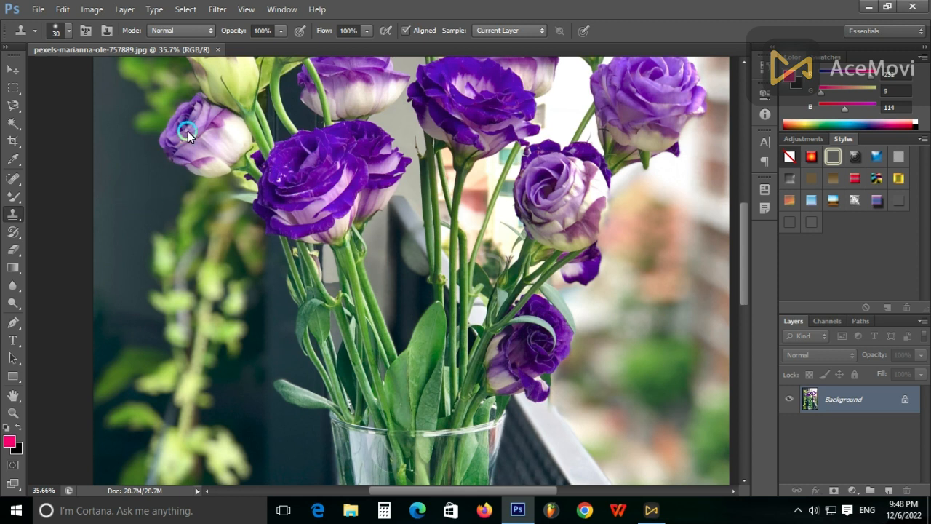
- Give the clone brush a hard round tip with a size of 100 px and 100% hardness
{"action": "left_click", "coordinate": [67, 29]}
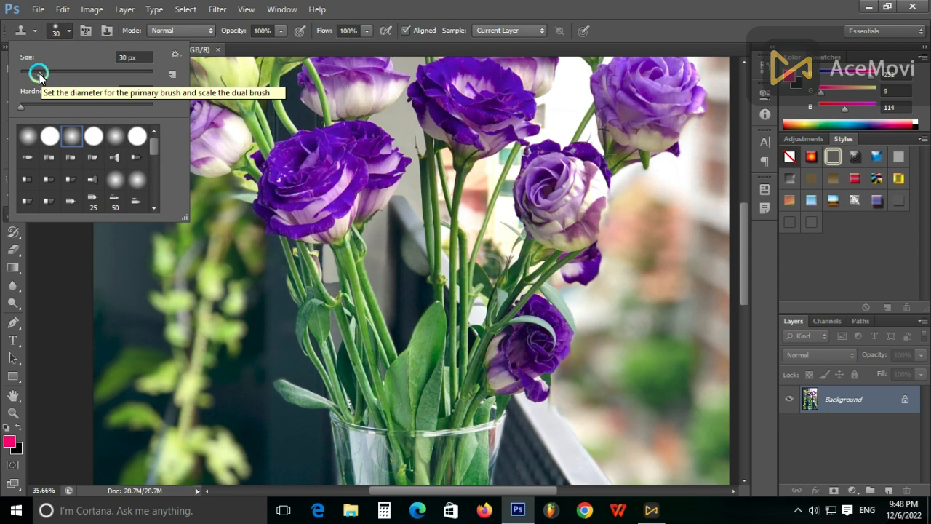
{"action": "left_click_drag", "start_coordinate": [39, 75], "coordinate": [154, 80]}
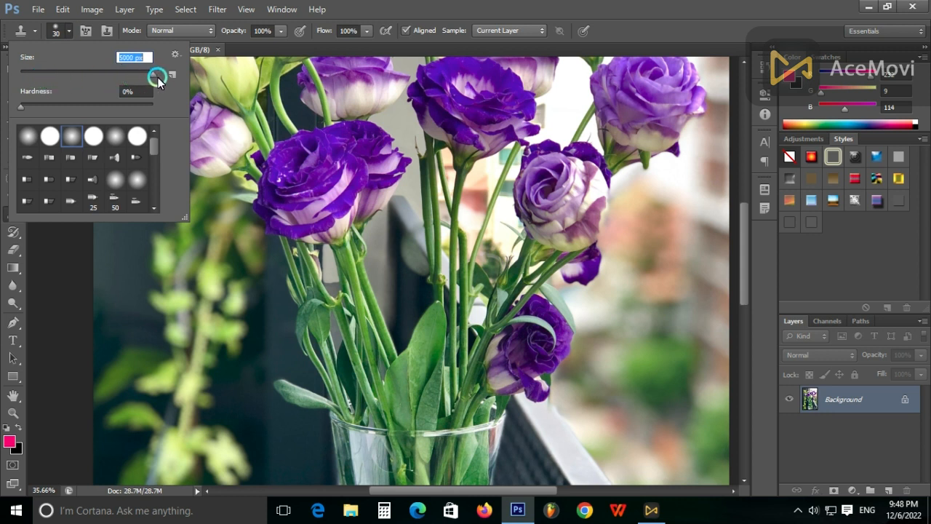
{"action": "mouse_move", "coordinate": [157, 77]}
{"action": "left_mouse_down"}
{"action": "mouse_move", "coordinate": [82, 88]}
{"action": "mouse_move", "coordinate": [312, 110]}
{"action": "mouse_move", "coordinate": [58, 93]}
{"action": "mouse_move", "coordinate": [85, 73]}
{"action": "left_mouse_up"}
{"action": "scroll", "coordinate": [116, 164], "scroll_direction": "down", "scroll_amount": 3}
{"action": "scroll", "coordinate": [115, 165], "scroll_direction": "up", "scroll_amount": 4}
{"action": "left_click", "coordinate": [49, 136]}
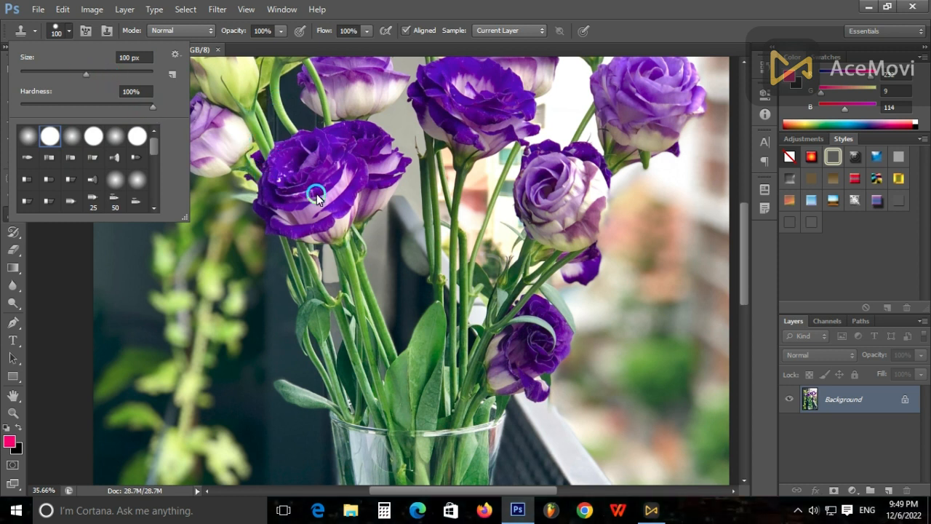
{"action": "left_click", "coordinate": [69, 34]}
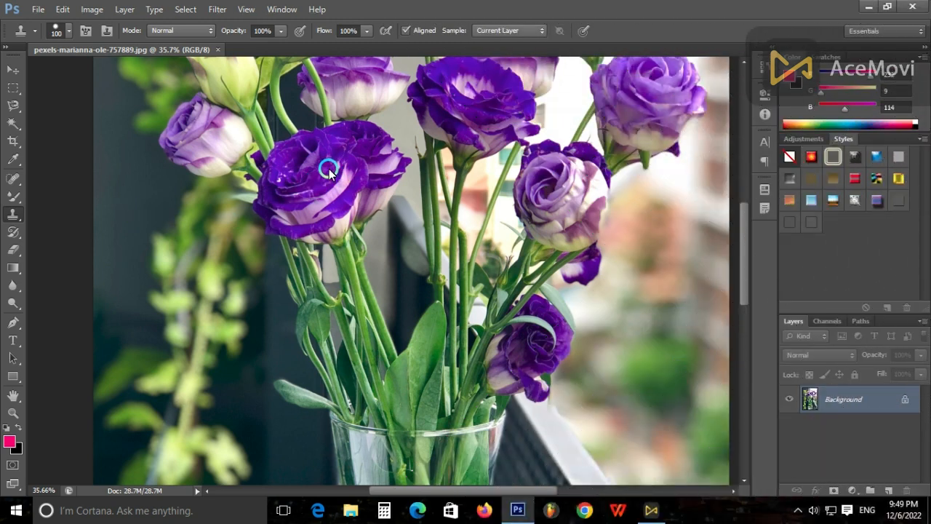
- Try to clone the large purple rose and its stem onto the dark background beside the bouquet, and undo the strokes
{"action": "left_click", "coordinate": [130, 203]}
{"action": "mouse_move", "coordinate": [140, 223]}
{"action": "left_mouse_down"}
{"action": "mouse_move", "coordinate": [127, 177]}
{"action": "mouse_move", "coordinate": [144, 176]}
{"action": "mouse_move", "coordinate": [146, 206]}
{"action": "mouse_move", "coordinate": [135, 185]}
{"action": "mouse_move", "coordinate": [151, 203]}
{"action": "mouse_move", "coordinate": [154, 182]}
{"action": "mouse_move", "coordinate": [162, 202]}
{"action": "mouse_move", "coordinate": [123, 239]}
{"action": "mouse_move", "coordinate": [93, 192]}
{"action": "mouse_move", "coordinate": [115, 159]}
{"action": "mouse_move", "coordinate": [133, 161]}
{"action": "mouse_move", "coordinate": [128, 179]}
{"action": "mouse_move", "coordinate": [197, 179]}
{"action": "mouse_move", "coordinate": [151, 233]}
{"action": "mouse_move", "coordinate": [165, 215]}
{"action": "mouse_move", "coordinate": [163, 232]}
{"action": "mouse_move", "coordinate": [132, 212]}
{"action": "mouse_move", "coordinate": [187, 185]}
{"action": "mouse_move", "coordinate": [126, 256]}
{"action": "mouse_move", "coordinate": [113, 237]}
{"action": "mouse_move", "coordinate": [98, 251]}
{"action": "mouse_move", "coordinate": [110, 273]}
{"action": "mouse_move", "coordinate": [134, 276]}
{"action": "mouse_move", "coordinate": [153, 275]}
{"action": "mouse_move", "coordinate": [168, 255]}
{"action": "mouse_move", "coordinate": [170, 323]}
{"action": "mouse_move", "coordinate": [145, 277]}
{"action": "mouse_move", "coordinate": [201, 400]}
{"action": "mouse_move", "coordinate": [139, 289]}
{"action": "mouse_move", "coordinate": [215, 458]}
{"action": "mouse_move", "coordinate": [185, 418]}
{"action": "mouse_move", "coordinate": [158, 347]}
{"action": "left_mouse_up"}
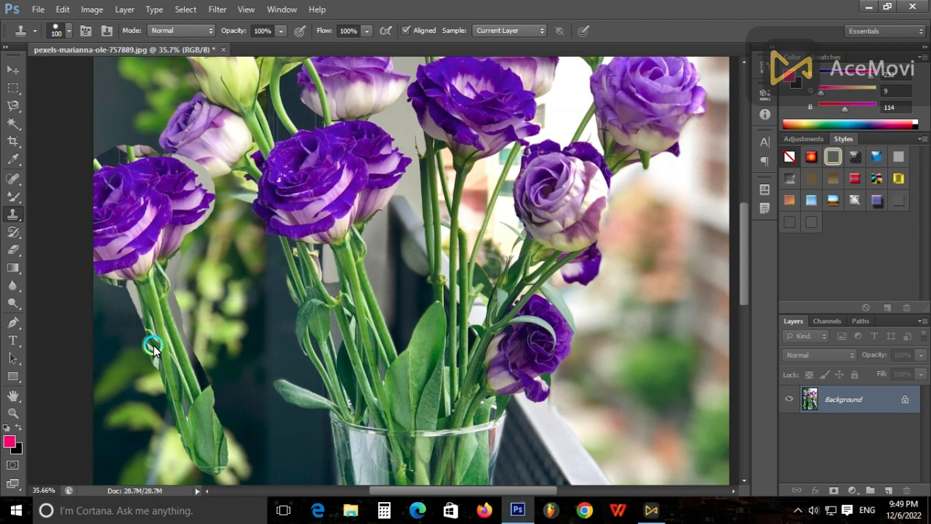
{"action": "key", "text": "ctrl+alt+z"}
{"action": "key", "text": "ctrl+alt+z"}
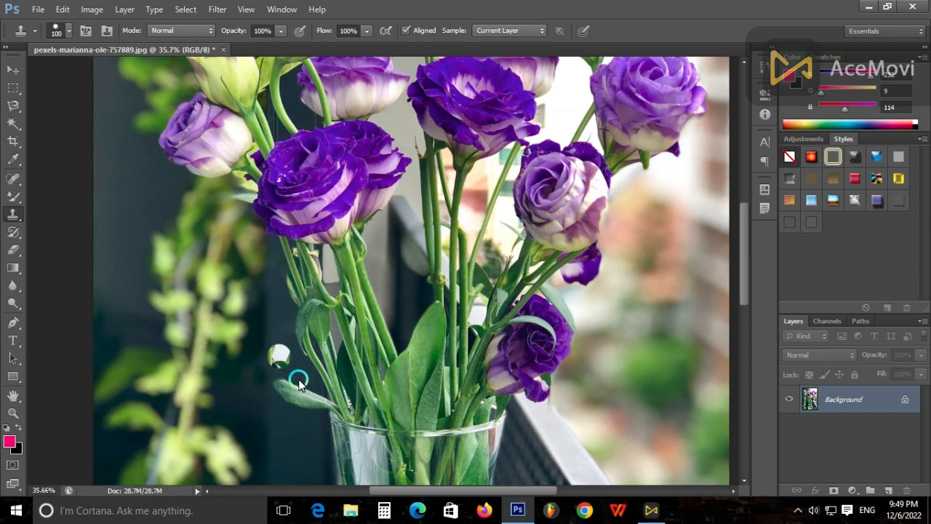
- Remove the leaf sticking out beside the vase rim by cloning the dark background sampled below it
{"action": "scroll", "coordinate": [329, 402], "scroll_direction": "up", "scroll_amount": 3}
{"action": "scroll", "coordinate": [329, 402], "scroll_direction": "down", "scroll_amount": 3}
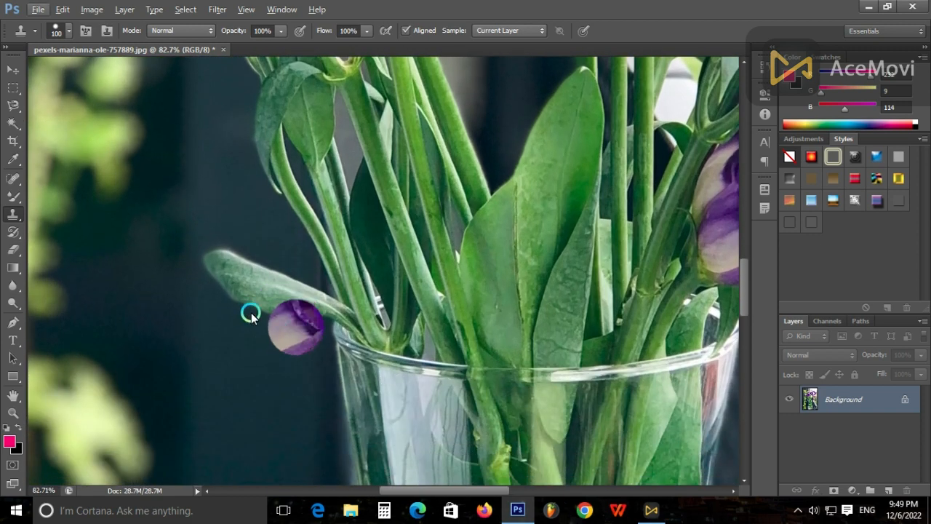
{"action": "scroll", "coordinate": [270, 386], "scroll_direction": "down", "scroll_amount": 2}
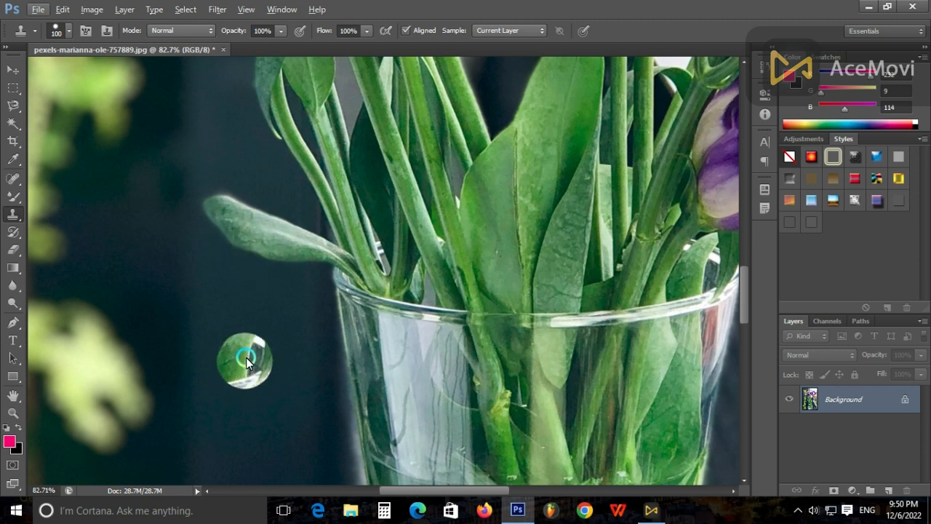
{"action": "left_click", "coordinate": [254, 369], "text": "alt"}
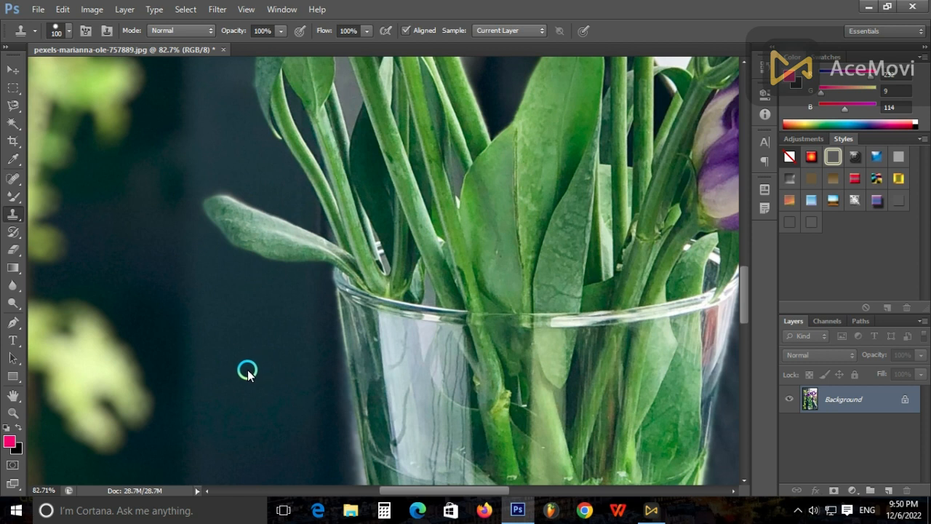
{"action": "mouse_move", "coordinate": [251, 242]}
{"action": "left_mouse_down"}
{"action": "mouse_move", "coordinate": [217, 209]}
{"action": "mouse_move", "coordinate": [258, 233]}
{"action": "mouse_move", "coordinate": [254, 246]}
{"action": "mouse_move", "coordinate": [238, 225]}
{"action": "mouse_move", "coordinate": [249, 214]}
{"action": "mouse_move", "coordinate": [280, 249]}
{"action": "mouse_move", "coordinate": [319, 245]}
{"action": "mouse_move", "coordinate": [304, 258]}
{"action": "mouse_move", "coordinate": [299, 248]}
{"action": "mouse_move", "coordinate": [295, 266]}
{"action": "mouse_move", "coordinate": [247, 261]}
{"action": "mouse_move", "coordinate": [255, 269]}
{"action": "mouse_move", "coordinate": [290, 255]}
{"action": "mouse_move", "coordinate": [293, 286]}
{"action": "mouse_move", "coordinate": [292, 266]}
{"action": "mouse_move", "coordinate": [251, 258]}
{"action": "mouse_move", "coordinate": [240, 238]}
{"action": "mouse_move", "coordinate": [253, 344]}
{"action": "mouse_move", "coordinate": [240, 339]}
{"action": "mouse_move", "coordinate": [223, 207]}
{"action": "mouse_move", "coordinate": [270, 220]}
{"action": "left_mouse_up"}
{"action": "mouse_move", "coordinate": [231, 334]}
{"action": "left_mouse_down"}
{"action": "mouse_move", "coordinate": [212, 191]}
{"action": "mouse_move", "coordinate": [255, 198]}
{"action": "mouse_move", "coordinate": [264, 225]}
{"action": "mouse_move", "coordinate": [230, 338]}
{"action": "mouse_move", "coordinate": [241, 301]}
{"action": "mouse_move", "coordinate": [241, 328]}
{"action": "mouse_move", "coordinate": [253, 329]}
{"action": "left_mouse_up"}
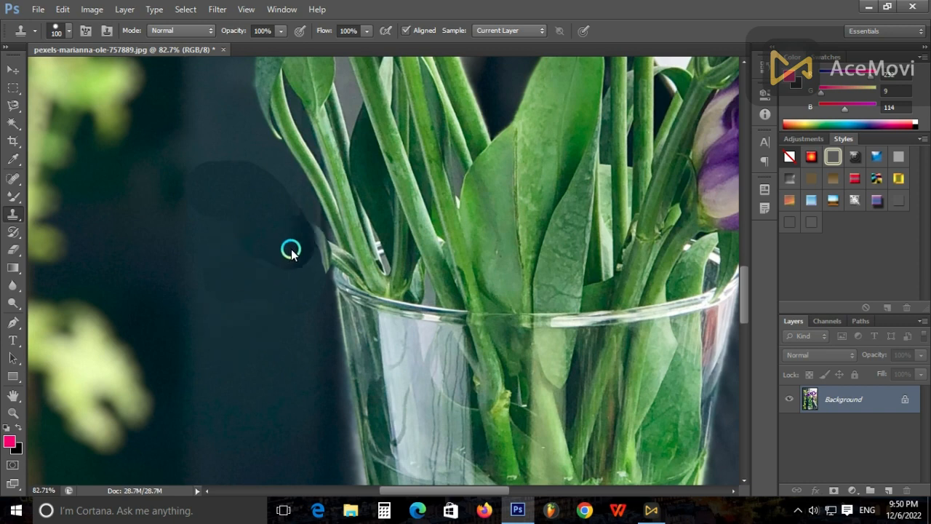
- Clone the white background over the uppermost purple rose among the flowers in front of the bright sky
{"action": "scroll", "coordinate": [277, 267], "scroll_direction": "down", "scroll_amount": 4}
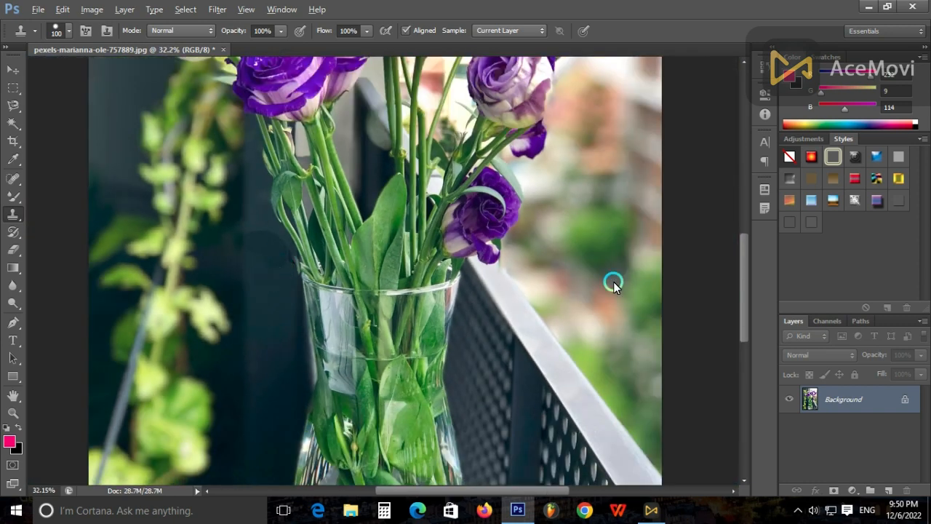
{"action": "scroll", "coordinate": [609, 280], "scroll_direction": "up", "scroll_amount": 2}
{"action": "scroll", "coordinate": [510, 233], "scroll_direction": "down", "scroll_amount": 1}
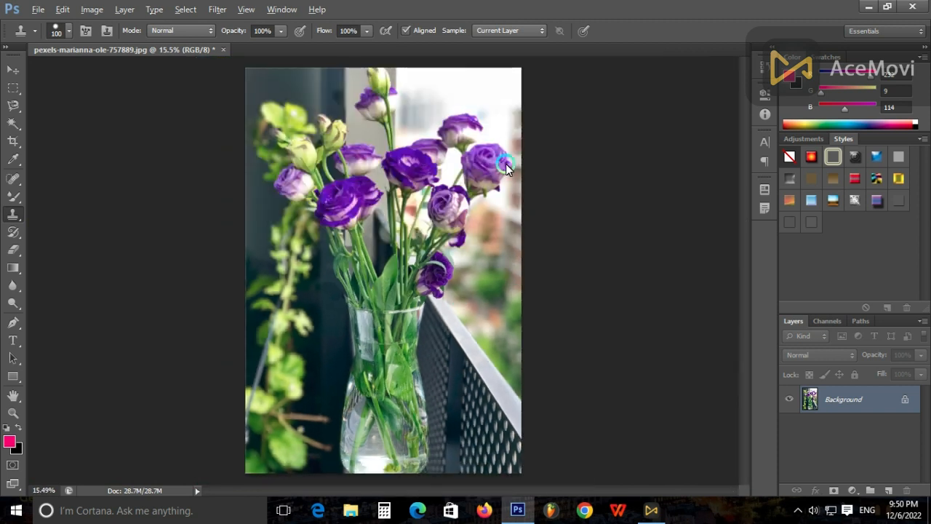
{"action": "scroll", "coordinate": [505, 145], "scroll_direction": "up", "scroll_amount": 4}
{"action": "scroll", "coordinate": [492, 108], "scroll_direction": "up", "scroll_amount": 3}
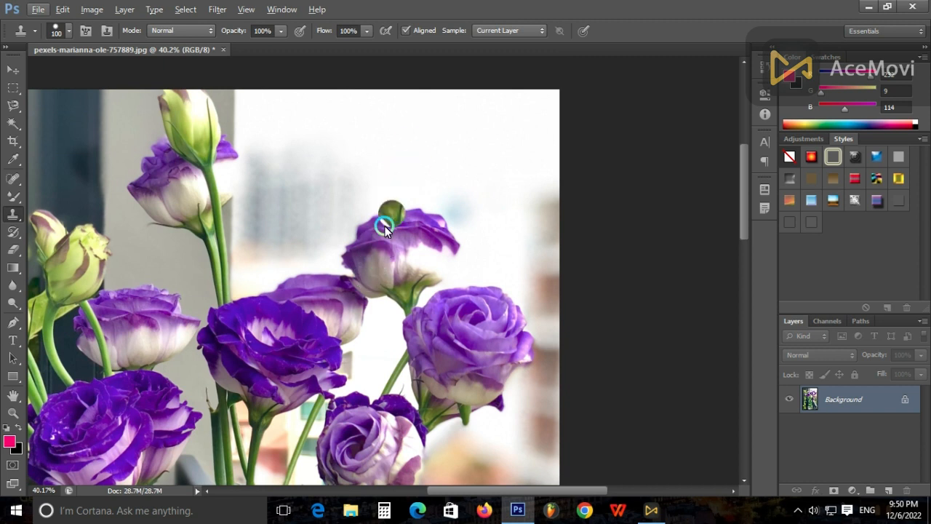
{"action": "left_click", "coordinate": [436, 164]}
{"action": "key", "text": "ctrl+z"}
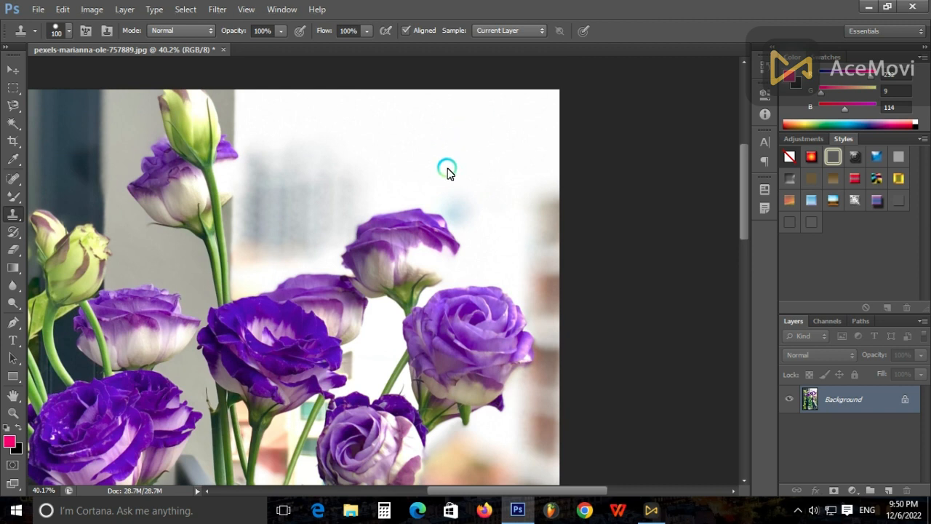
{"action": "mouse_move", "coordinate": [364, 216]}
{"action": "left_mouse_down"}
{"action": "mouse_move", "coordinate": [413, 204]}
{"action": "mouse_move", "coordinate": [416, 211]}
{"action": "mouse_move", "coordinate": [352, 211]}
{"action": "left_mouse_up"}
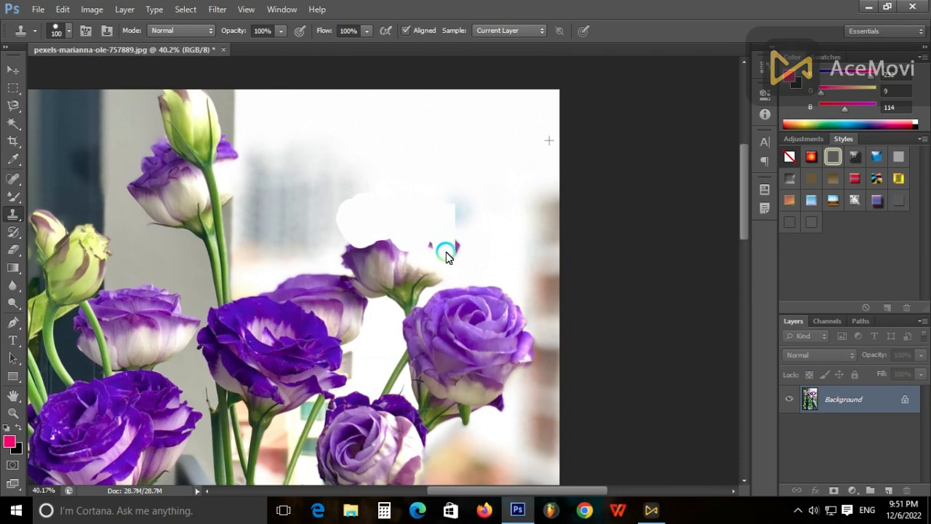
{"action": "mouse_move", "coordinate": [443, 249]}
{"action": "left_mouse_down"}
{"action": "mouse_move", "coordinate": [411, 253]}
{"action": "mouse_move", "coordinate": [422, 264]}
{"action": "mouse_move", "coordinate": [416, 277]}
{"action": "mouse_move", "coordinate": [389, 254]}
{"action": "mouse_move", "coordinate": [371, 259]}
{"action": "mouse_move", "coordinate": [360, 244]}
{"action": "mouse_move", "coordinate": [352, 254]}
{"action": "mouse_move", "coordinate": [382, 264]}
{"action": "mouse_move", "coordinate": [387, 278]}
{"action": "mouse_move", "coordinate": [377, 277]}
{"action": "mouse_move", "coordinate": [376, 288]}
{"action": "mouse_move", "coordinate": [406, 304]}
{"action": "left_mouse_up"}
- Clone white background over the leftover petal fragments and rough edges where the uppermost right-hand rose was
{"action": "scroll", "coordinate": [406, 304], "scroll_direction": "up", "scroll_amount": 4}
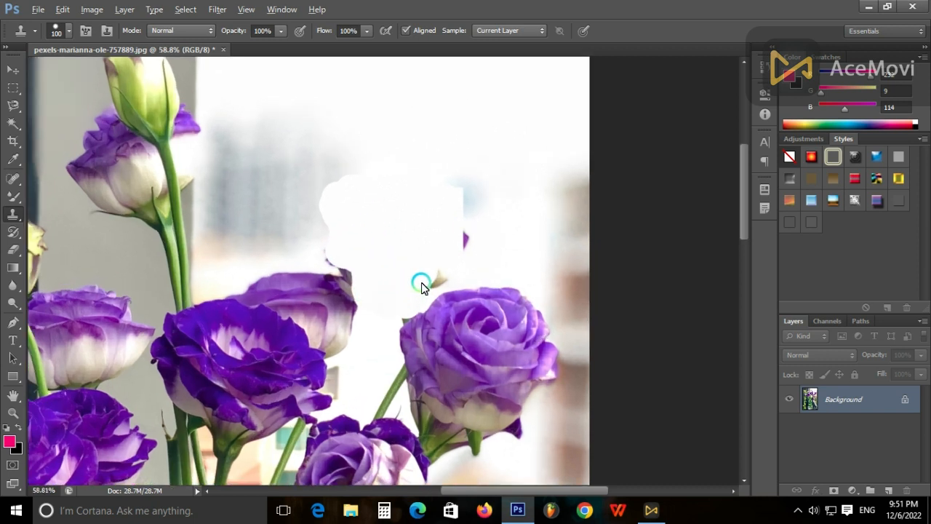
{"action": "mouse_move", "coordinate": [464, 136]}
{"action": "left_mouse_down"}
{"action": "mouse_move", "coordinate": [468, 187]}
{"action": "mouse_move", "coordinate": [492, 177]}
{"action": "mouse_move", "coordinate": [483, 233]}
{"action": "mouse_move", "coordinate": [447, 262]}
{"action": "left_mouse_up"}
{"action": "mouse_move", "coordinate": [486, 151]}
{"action": "left_mouse_down"}
{"action": "mouse_move", "coordinate": [504, 194]}
{"action": "mouse_move", "coordinate": [515, 191]}
{"action": "mouse_move", "coordinate": [514, 220]}
{"action": "mouse_move", "coordinate": [473, 230]}
{"action": "left_mouse_up"}
{"action": "scroll", "coordinate": [455, 231], "scroll_direction": "up", "scroll_amount": 3}
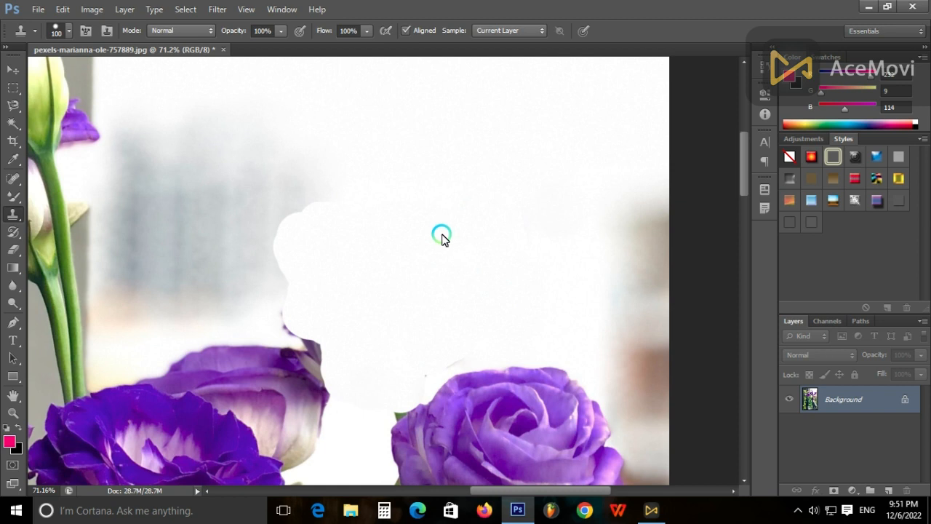
{"action": "mouse_move", "coordinate": [328, 201]}
{"action": "left_mouse_down"}
{"action": "mouse_move", "coordinate": [271, 208]}
{"action": "mouse_move", "coordinate": [297, 196]}
{"action": "mouse_move", "coordinate": [323, 163]}
{"action": "mouse_move", "coordinate": [238, 184]}
{"action": "mouse_move", "coordinate": [277, 237]}
{"action": "mouse_move", "coordinate": [283, 283]}
{"action": "left_mouse_up"}
{"action": "scroll", "coordinate": [350, 255], "scroll_direction": "down", "scroll_amount": 5}
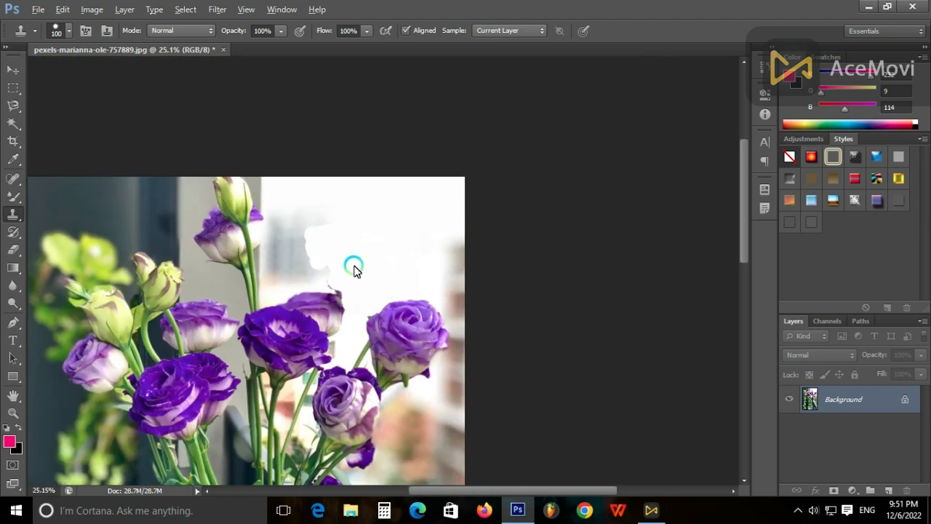
{"action": "scroll", "coordinate": [502, 199], "scroll_direction": "up", "scroll_amount": 3}
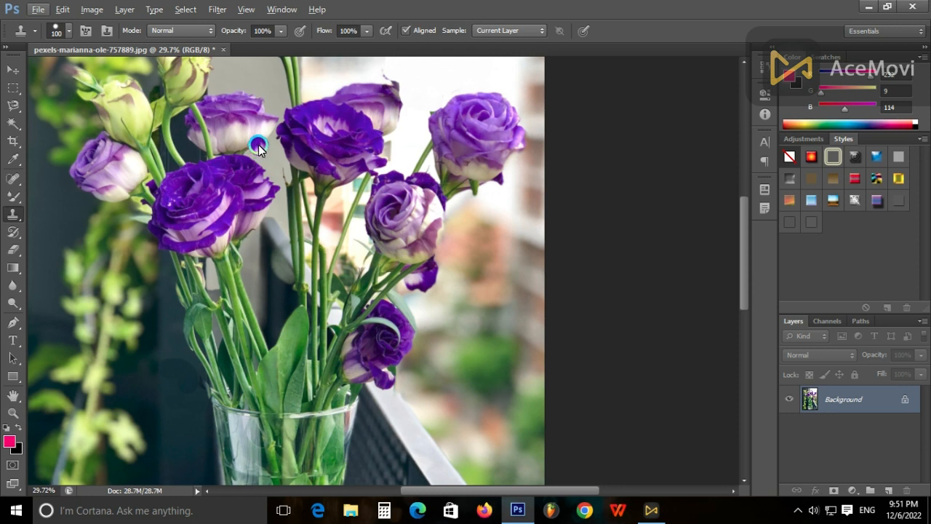
{"action": "left_click", "coordinate": [176, 35]}
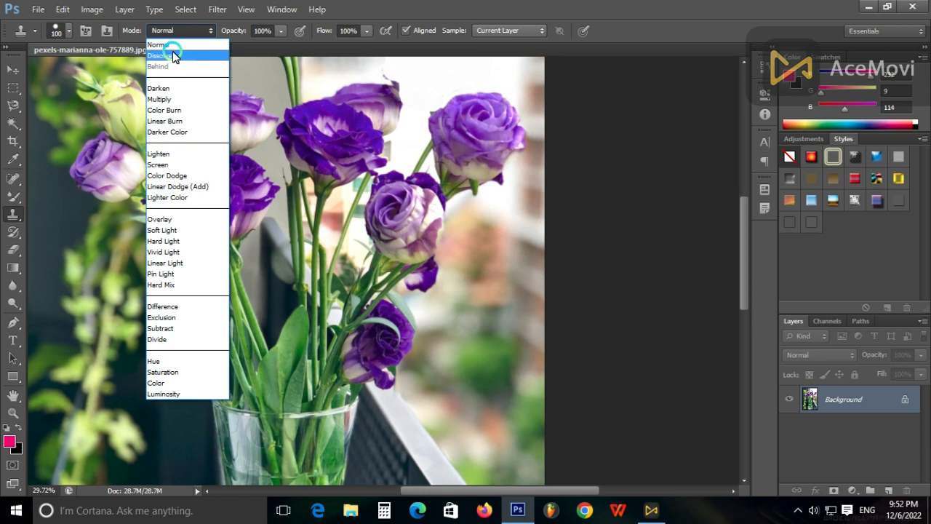
{"action": "left_click", "coordinate": [198, 29]}
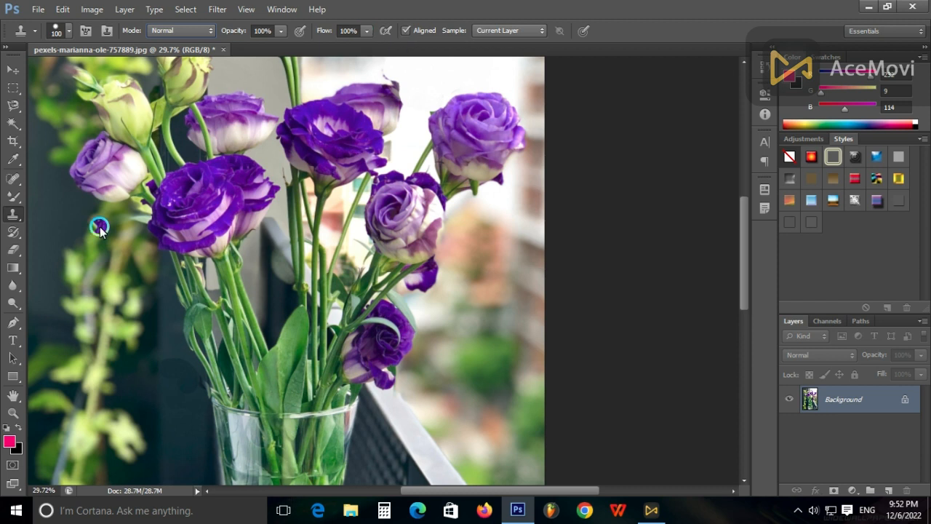
- Switch to the Pattern Stamp tool and set its brush size to 75 px
{"action": "right_click", "coordinate": [13, 214]}
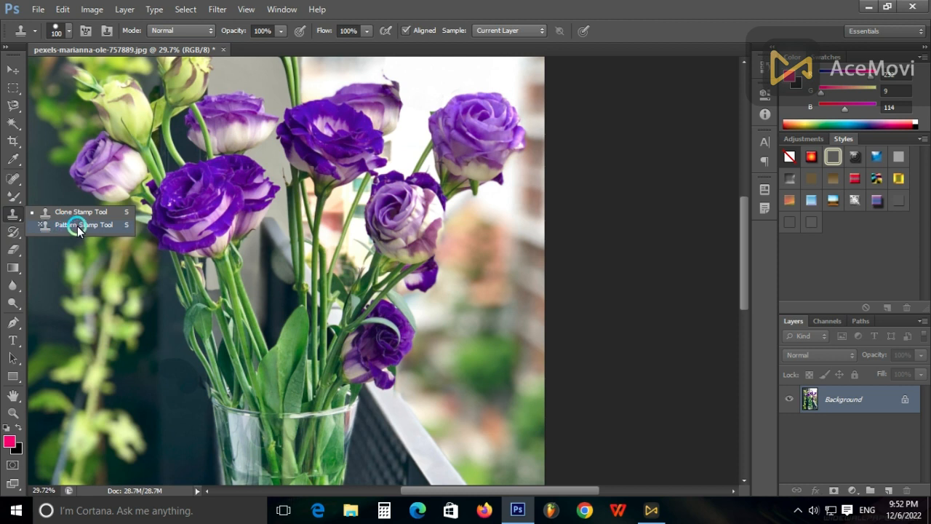
{"action": "left_click", "coordinate": [77, 226]}
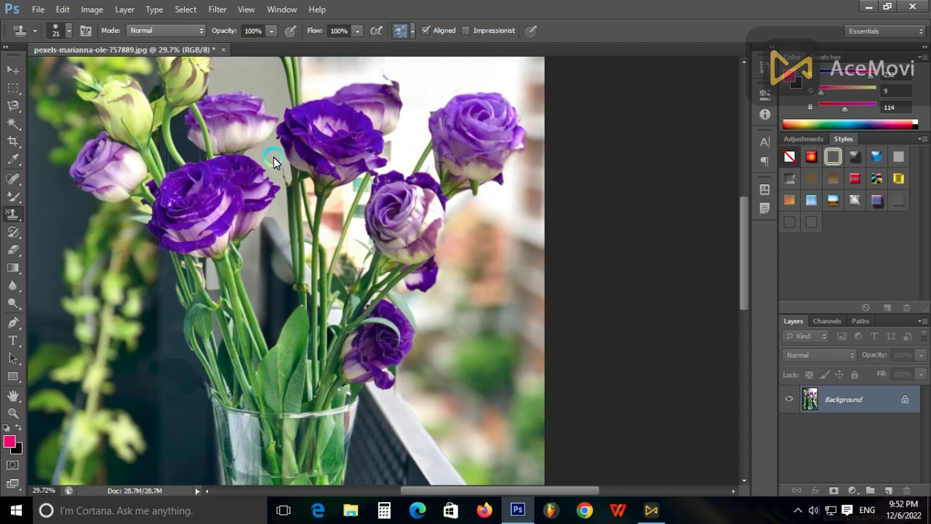
{"action": "scroll", "coordinate": [327, 149], "scroll_direction": "up", "scroll_amount": 4}
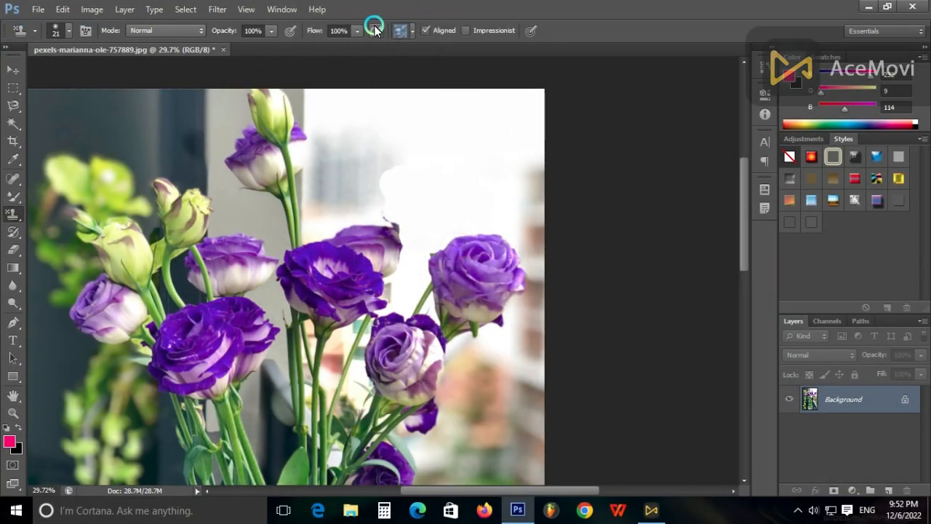
{"action": "left_click", "coordinate": [62, 30]}
{"action": "mouse_move", "coordinate": [48, 79]}
{"action": "left_mouse_down"}
{"action": "mouse_move", "coordinate": [37, 76]}
{"action": "mouse_move", "coordinate": [87, 78]}
{"action": "mouse_move", "coordinate": [63, 80]}
{"action": "mouse_move", "coordinate": [71, 85]}
{"action": "left_mouse_up"}
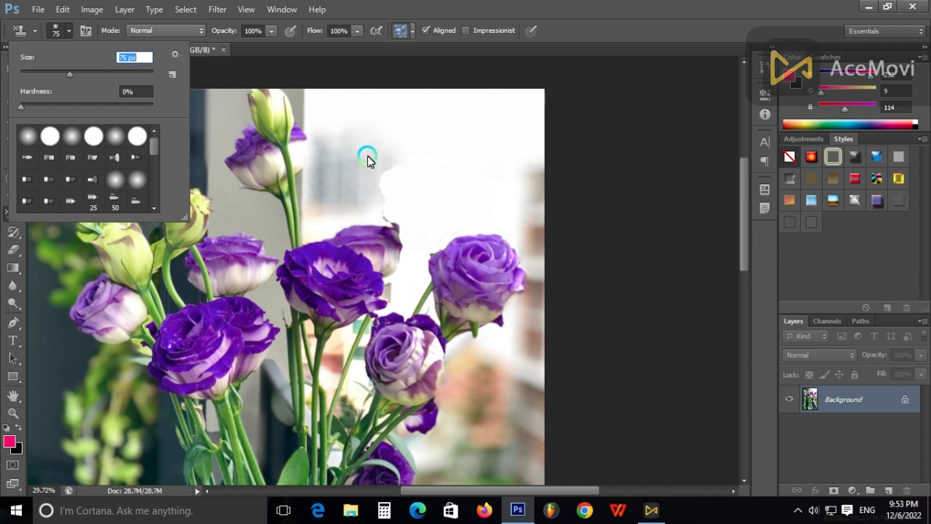
{"action": "right_click", "coordinate": [367, 160]}
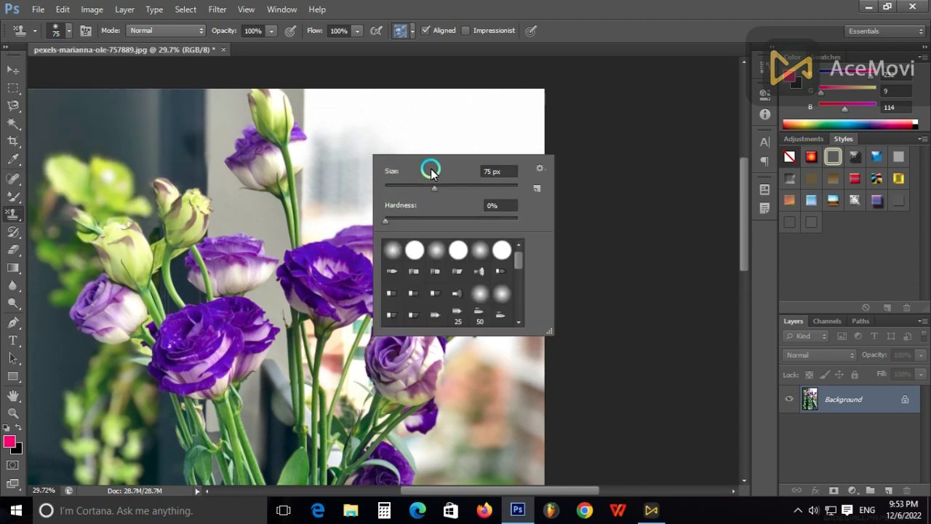
{"action": "left_click", "coordinate": [358, 151]}
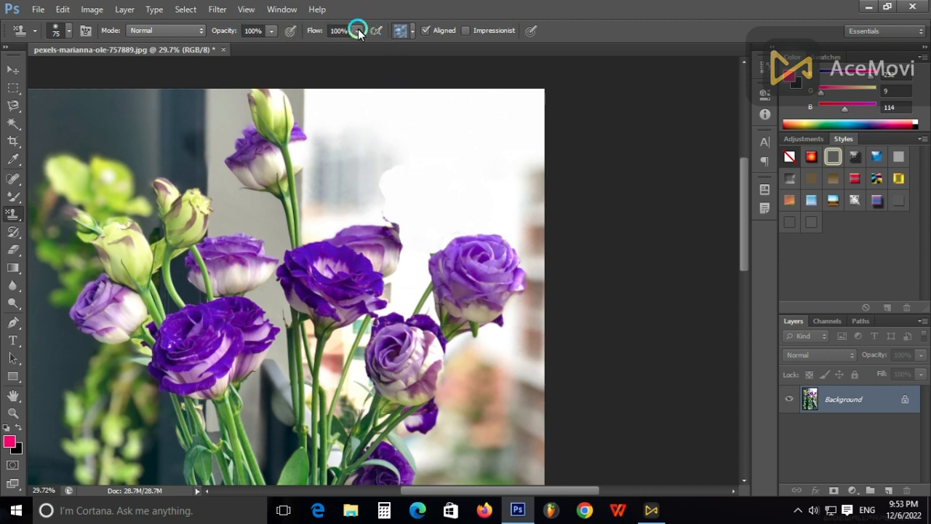
- Paint a patch of the blue bubble pattern on the sky beside the topmost flower, and multicoloured pattern bands across the area below it
{"action": "left_click", "coordinate": [412, 30]}
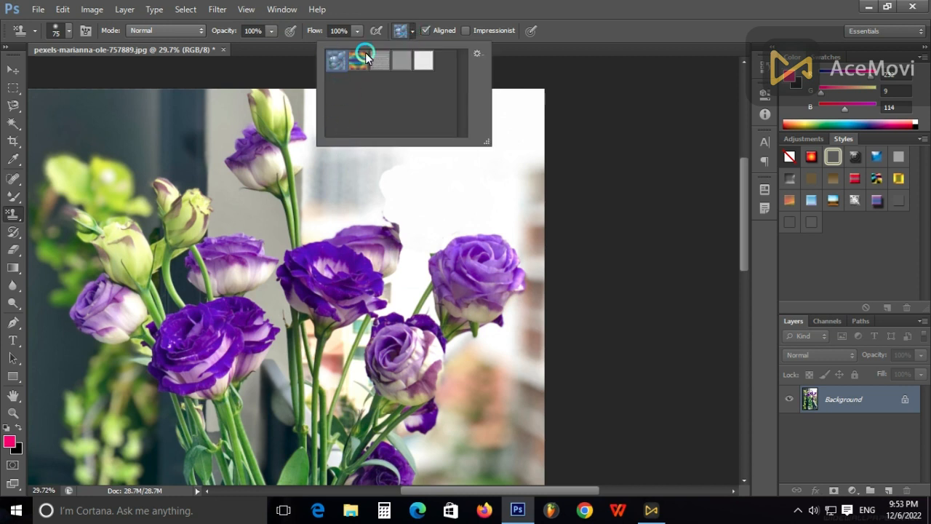
{"action": "mouse_move", "coordinate": [353, 176]}
{"action": "left_mouse_down"}
{"action": "mouse_move", "coordinate": [376, 185]}
{"action": "mouse_move", "coordinate": [412, 175]}
{"action": "mouse_move", "coordinate": [390, 137]}
{"action": "mouse_move", "coordinate": [342, 135]}
{"action": "left_mouse_up"}
{"action": "left_click", "coordinate": [412, 32]}
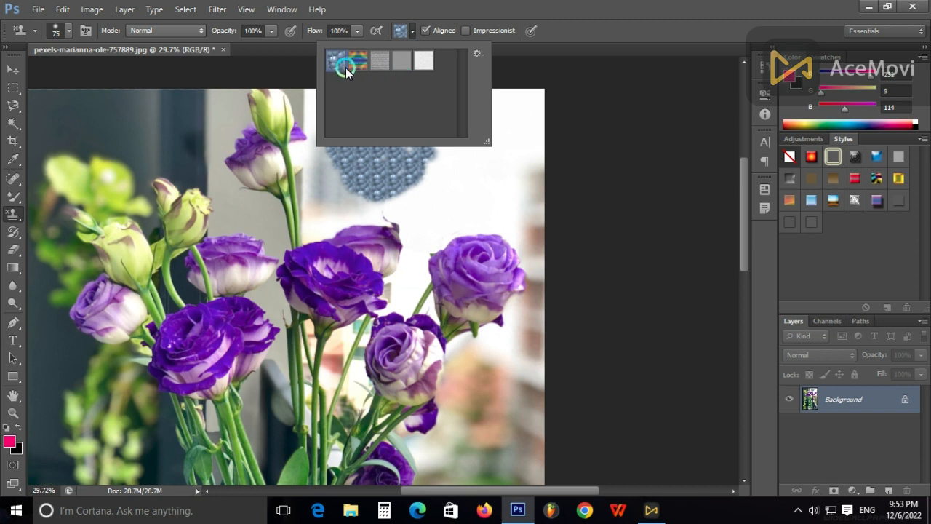
{"action": "mouse_move", "coordinate": [439, 169]}
{"action": "left_mouse_down"}
{"action": "mouse_move", "coordinate": [338, 199]}
{"action": "mouse_move", "coordinate": [374, 206]}
{"action": "mouse_move", "coordinate": [307, 182]}
{"action": "mouse_move", "coordinate": [457, 178]}
{"action": "mouse_move", "coordinate": [263, 177]}
{"action": "mouse_move", "coordinate": [505, 177]}
{"action": "mouse_move", "coordinate": [264, 167]}
{"action": "mouse_move", "coordinate": [437, 168]}
{"action": "mouse_move", "coordinate": [382, 171]}
{"action": "left_mouse_up"}
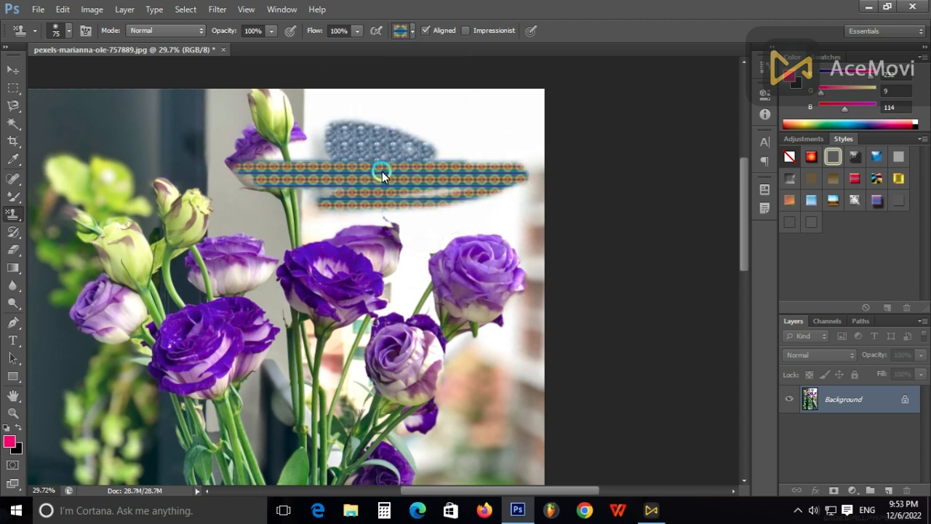
{"action": "mouse_move", "coordinate": [296, 156]}
{"action": "left_mouse_down"}
{"action": "mouse_move", "coordinate": [247, 155]}
{"action": "mouse_move", "coordinate": [334, 159]}
{"action": "mouse_move", "coordinate": [437, 225]}
{"action": "left_mouse_up"}
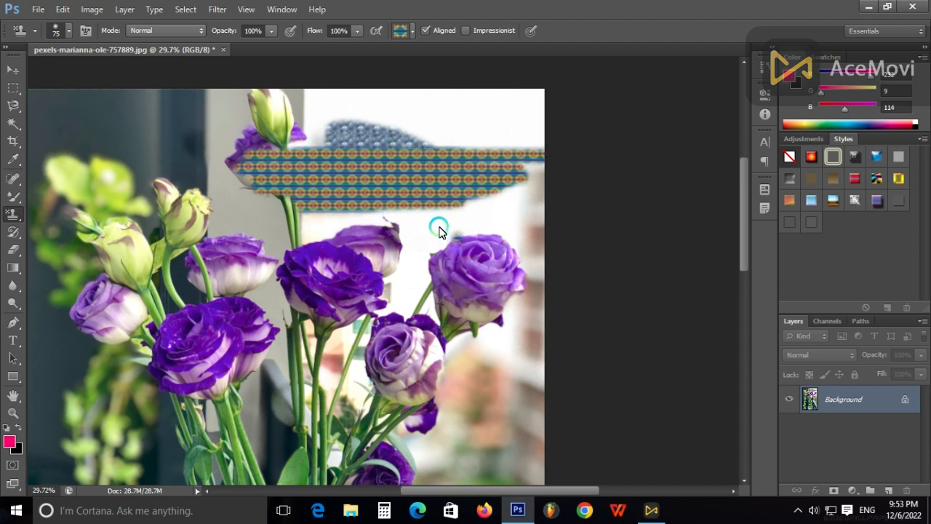
- Append the Patterns 2 set to the available stamp patterns
{"action": "left_click", "coordinate": [413, 31]}
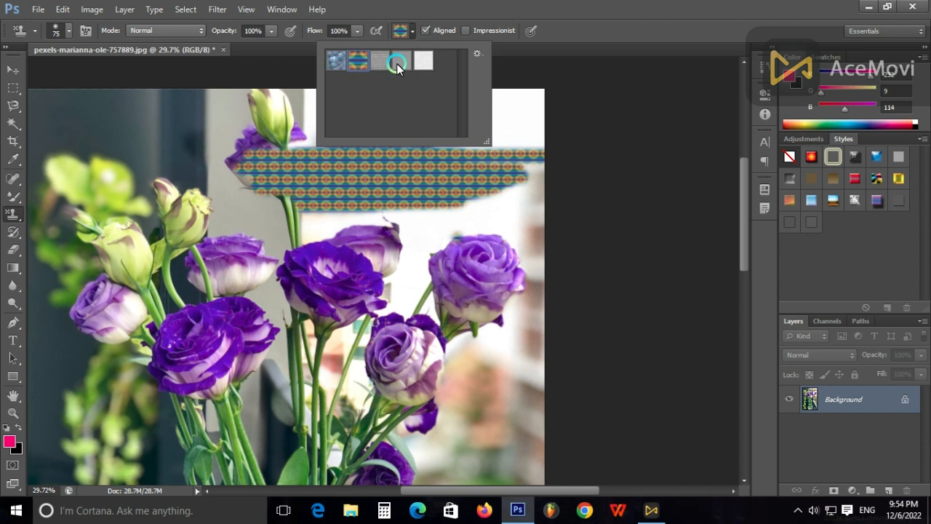
{"action": "left_click", "coordinate": [476, 54]}
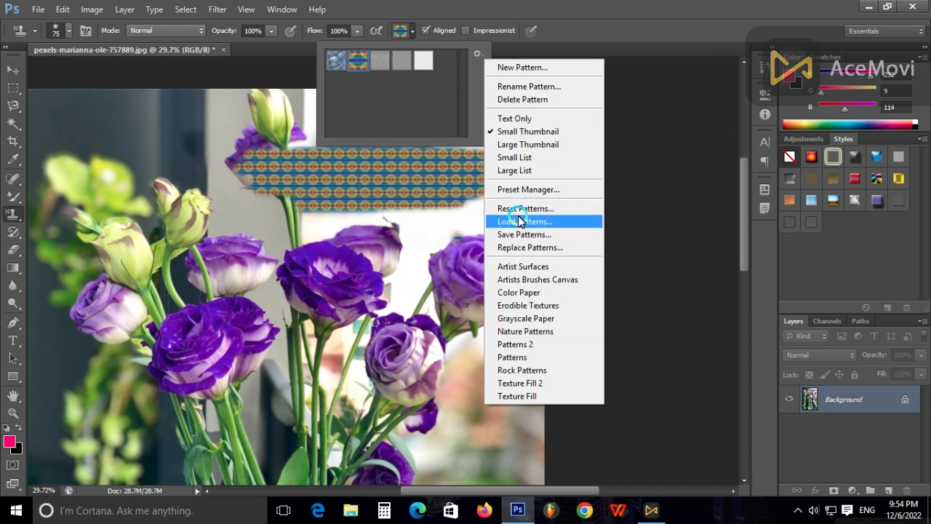
{"action": "left_click", "coordinate": [516, 347]}
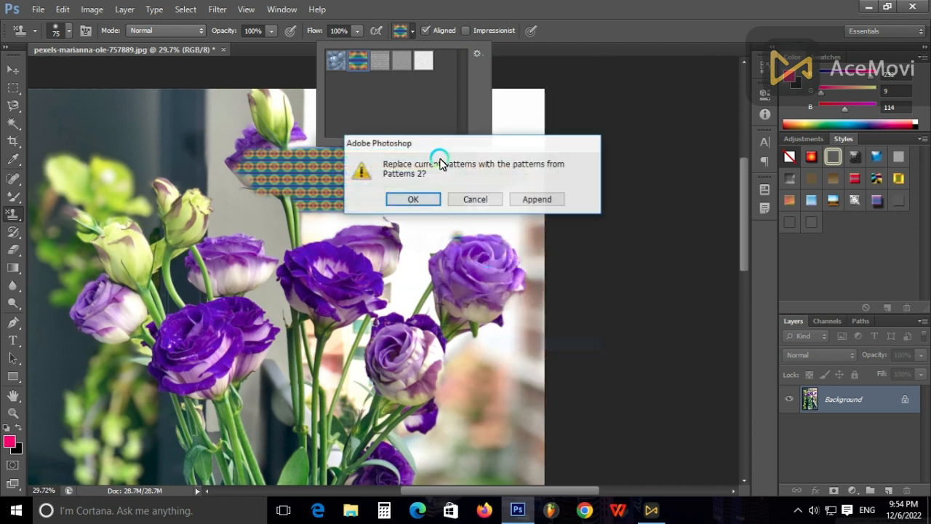
{"action": "left_click", "coordinate": [538, 200]}
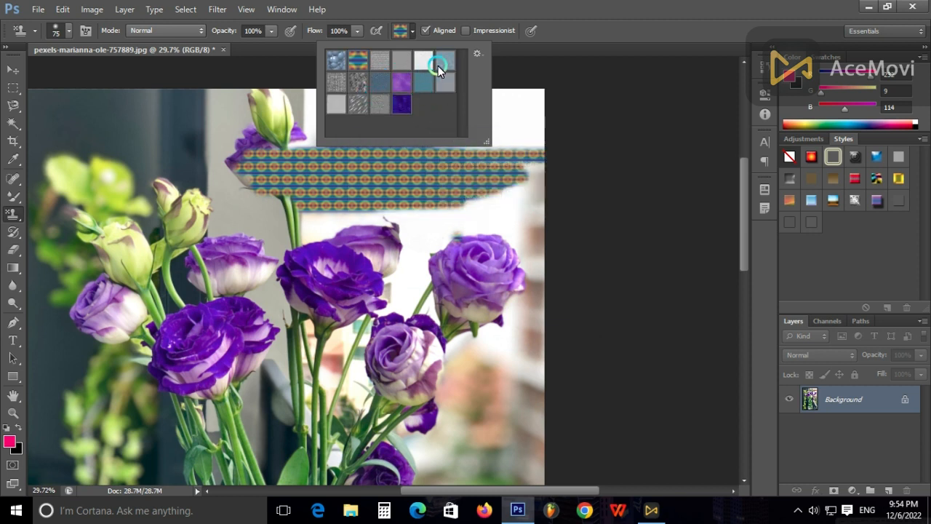
- Paint a wide band of the dark purple pattern below the multicoloured bands, just above the roses
{"action": "left_click", "coordinate": [402, 108]}
{"action": "left_click", "coordinate": [233, 198]}
{"action": "mouse_move", "coordinate": [280, 221]}
{"action": "left_mouse_down"}
{"action": "mouse_move", "coordinate": [314, 230]}
{"action": "mouse_move", "coordinate": [243, 208]}
{"action": "mouse_move", "coordinate": [343, 230]}
{"action": "mouse_move", "coordinate": [513, 195]}
{"action": "mouse_move", "coordinate": [381, 222]}
{"action": "mouse_move", "coordinate": [427, 204]}
{"action": "mouse_move", "coordinate": [380, 208]}
{"action": "mouse_move", "coordinate": [439, 189]}
{"action": "mouse_move", "coordinate": [274, 193]}
{"action": "mouse_move", "coordinate": [335, 208]}
{"action": "mouse_move", "coordinate": [314, 223]}
{"action": "mouse_move", "coordinate": [255, 221]}
{"action": "left_mouse_up"}
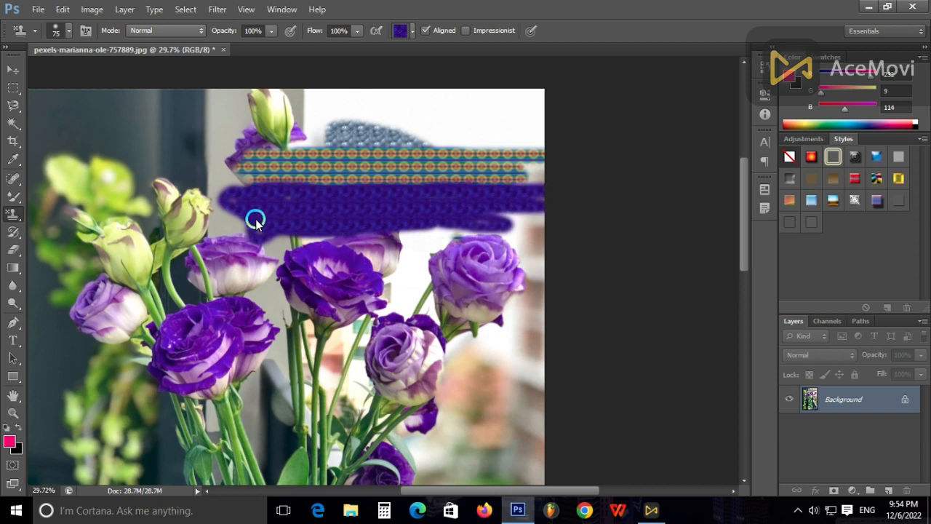
- Stamp a small spot of the dark purple pattern on the white sky near the photo's upper right corner
{"action": "left_click", "coordinate": [411, 30]}
{"action": "left_click", "coordinate": [478, 53]}
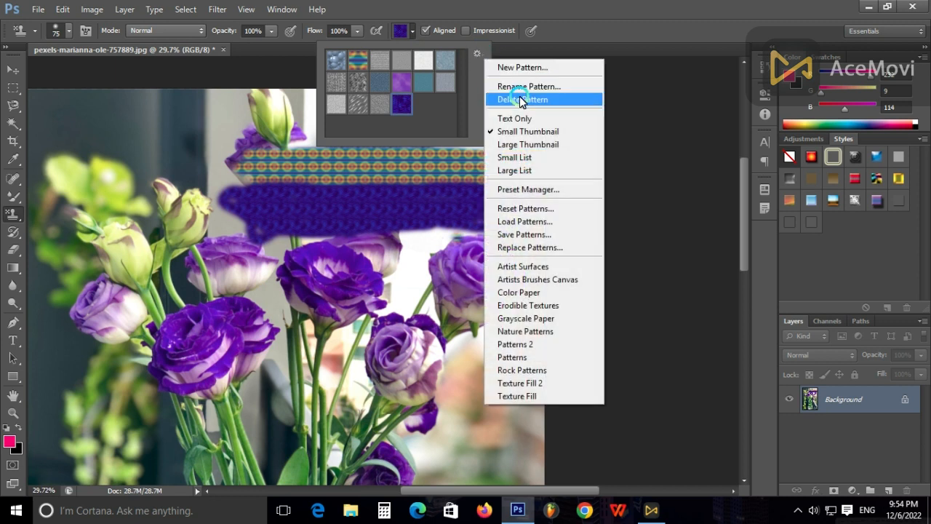
{"action": "left_click", "coordinate": [446, 182]}
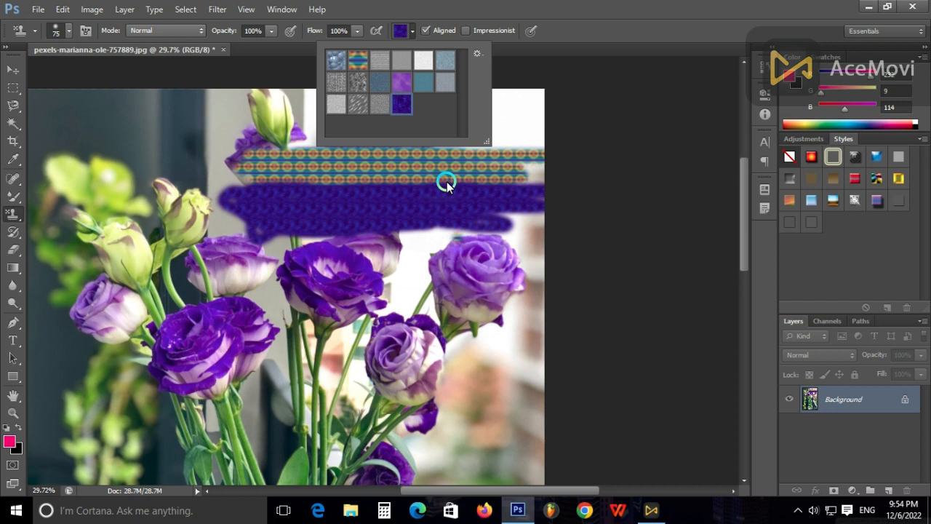
{"action": "left_click", "coordinate": [517, 119]}
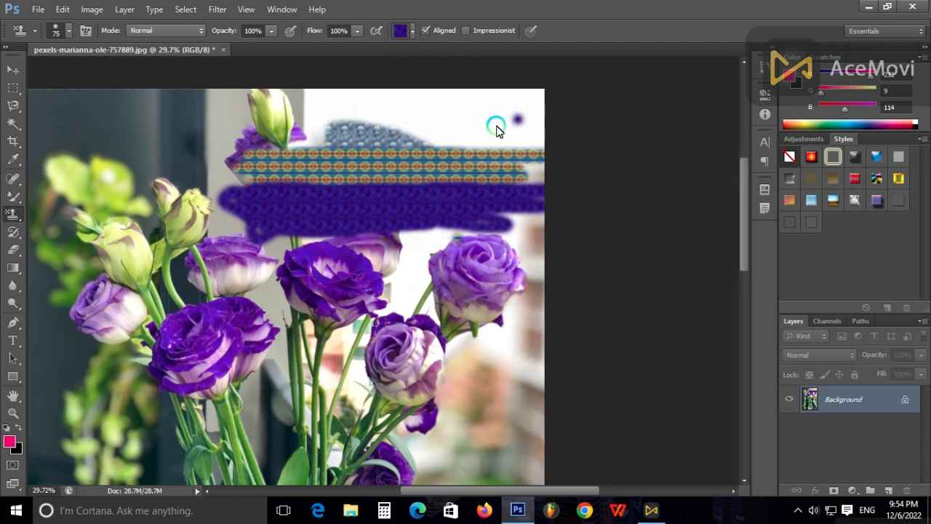
{"action": "right_click", "coordinate": [12, 214]}
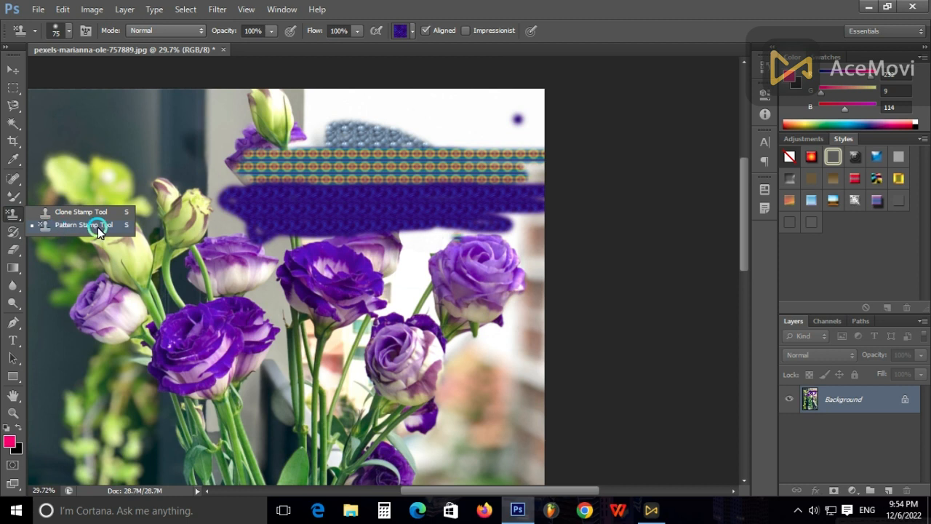
{"action": "left_click", "coordinate": [519, 116]}
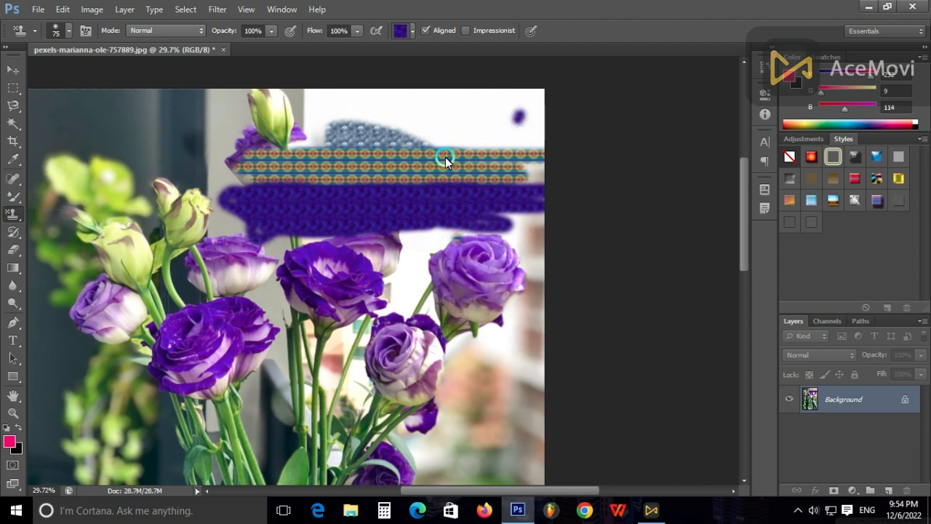
- Switch to the History Brush tool and set its brush size to 154 px
{"action": "left_click", "coordinate": [15, 231]}
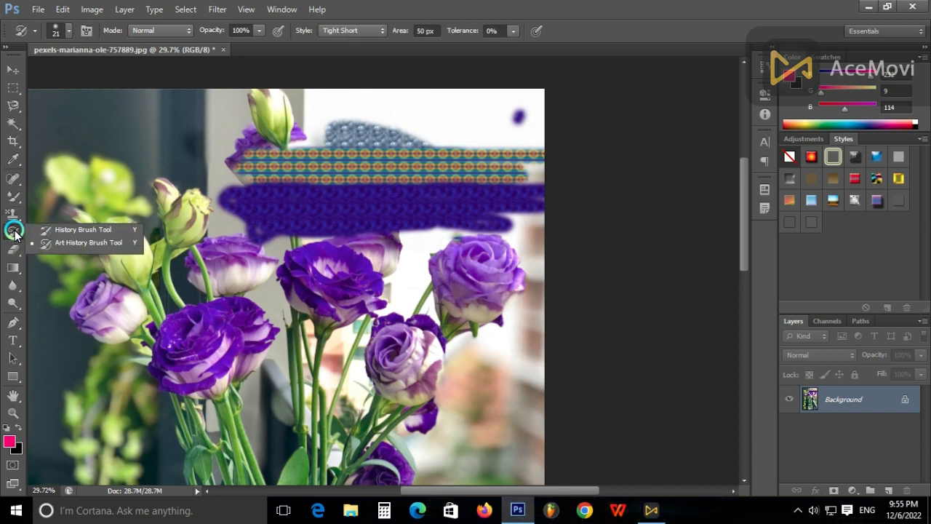
{"action": "left_click", "coordinate": [83, 230]}
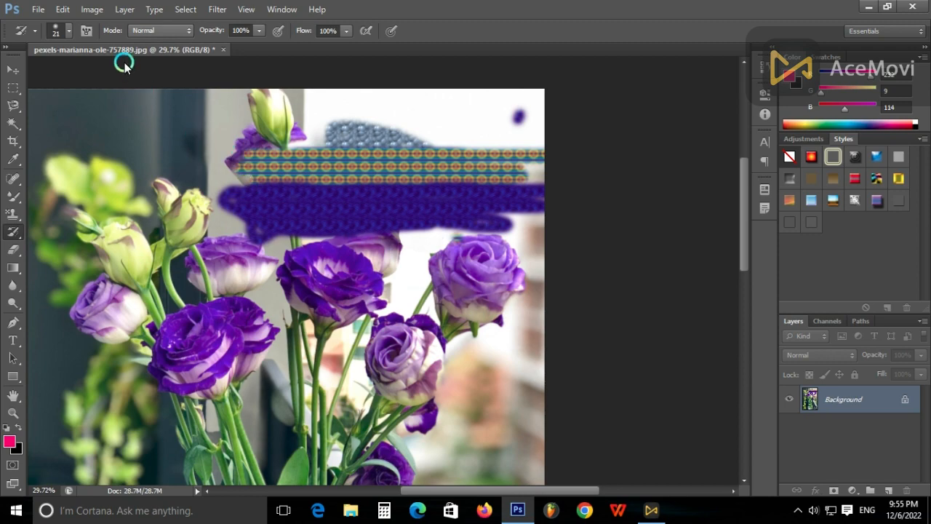
{"action": "left_click", "coordinate": [63, 30]}
{"action": "left_click_drag", "start_coordinate": [35, 73], "coordinate": [104, 67]}
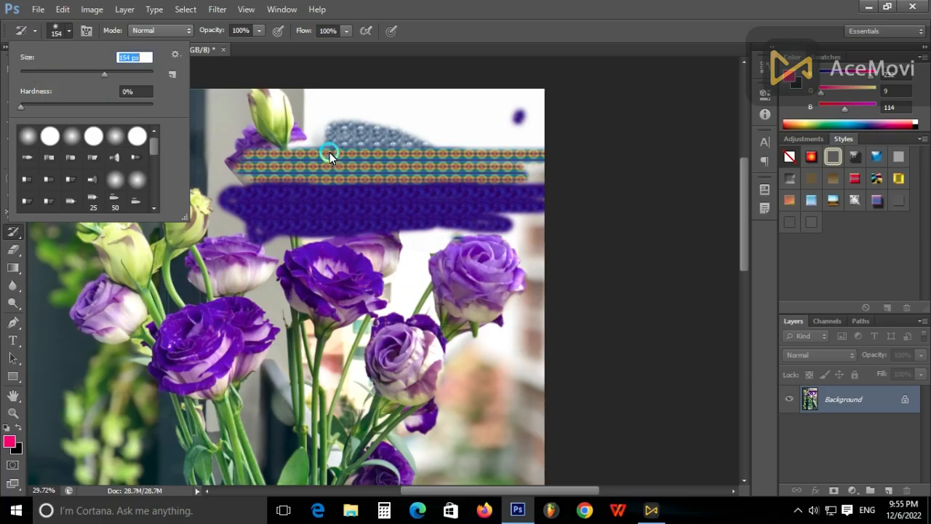
{"action": "left_click", "coordinate": [67, 30]}
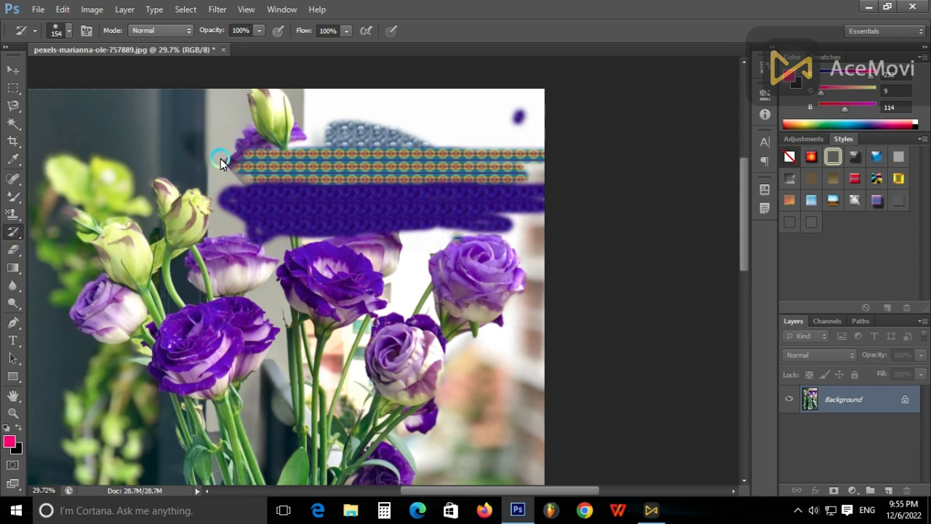
{"action": "right_click", "coordinate": [13, 232]}
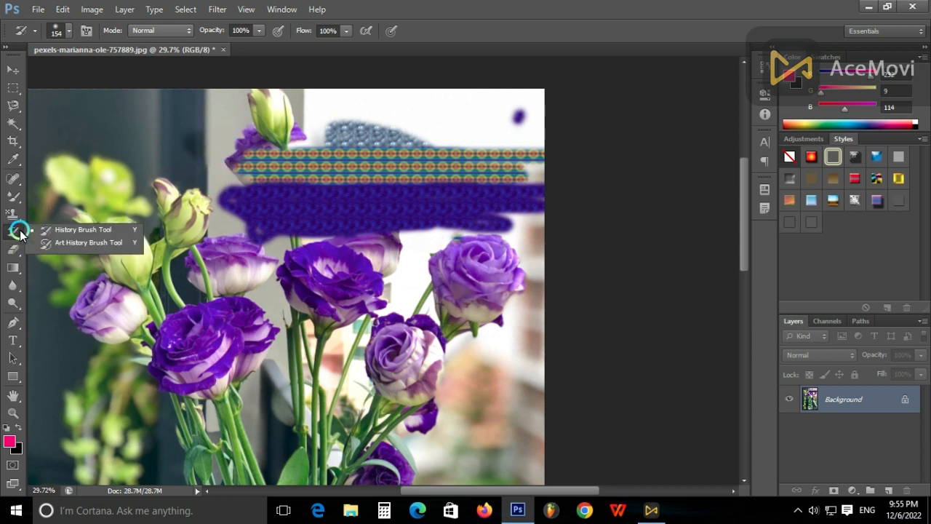
{"action": "left_click", "coordinate": [59, 232]}
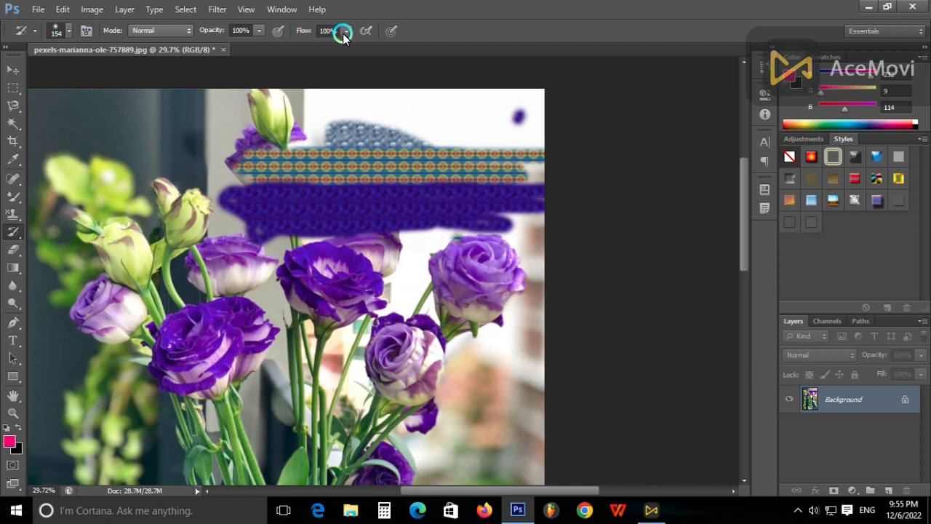
- Brush over all the pattern strokes with the History Brush to restore the original sky, the topmost flower and the removed rose
{"action": "mouse_move", "coordinate": [238, 244]}
{"action": "left_mouse_down"}
{"action": "mouse_move", "coordinate": [366, 232]}
{"action": "mouse_move", "coordinate": [237, 236]}
{"action": "mouse_move", "coordinate": [380, 223]}
{"action": "mouse_move", "coordinate": [359, 227]}
{"action": "mouse_move", "coordinate": [494, 227]}
{"action": "mouse_move", "coordinate": [491, 211]}
{"action": "mouse_move", "coordinate": [414, 200]}
{"action": "left_mouse_up"}
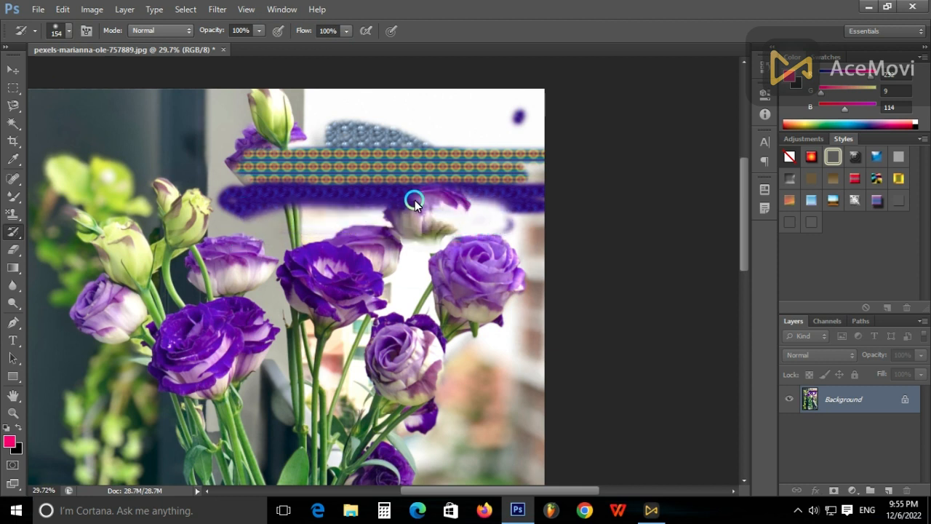
{"action": "mouse_move", "coordinate": [333, 193]}
{"action": "left_mouse_down"}
{"action": "mouse_move", "coordinate": [293, 204]}
{"action": "mouse_move", "coordinate": [381, 202]}
{"action": "left_mouse_up"}
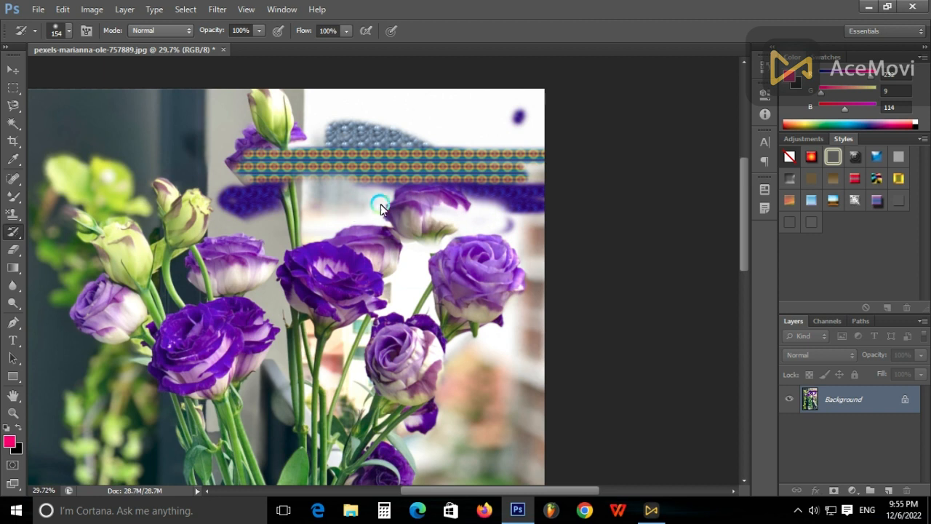
{"action": "mouse_move", "coordinate": [463, 210]}
{"action": "left_mouse_down"}
{"action": "mouse_move", "coordinate": [450, 187]}
{"action": "mouse_move", "coordinate": [500, 204]}
{"action": "mouse_move", "coordinate": [539, 205]}
{"action": "left_mouse_up"}
{"action": "mouse_move", "coordinate": [521, 164]}
{"action": "left_mouse_down"}
{"action": "mouse_move", "coordinate": [546, 109]}
{"action": "mouse_move", "coordinate": [497, 181]}
{"action": "left_mouse_up"}
{"action": "mouse_move", "coordinate": [457, 202]}
{"action": "left_mouse_down"}
{"action": "mouse_move", "coordinate": [459, 152]}
{"action": "mouse_move", "coordinate": [429, 174]}
{"action": "mouse_move", "coordinate": [438, 130]}
{"action": "mouse_move", "coordinate": [389, 196]}
{"action": "mouse_move", "coordinate": [404, 161]}
{"action": "mouse_move", "coordinate": [430, 141]}
{"action": "mouse_move", "coordinate": [352, 195]}
{"action": "mouse_move", "coordinate": [228, 210]}
{"action": "mouse_move", "coordinate": [265, 200]}
{"action": "mouse_move", "coordinate": [231, 223]}
{"action": "mouse_move", "coordinate": [370, 203]}
{"action": "mouse_move", "coordinate": [187, 195]}
{"action": "mouse_move", "coordinate": [412, 185]}
{"action": "mouse_move", "coordinate": [257, 177]}
{"action": "mouse_move", "coordinate": [282, 169]}
{"action": "mouse_move", "coordinate": [245, 148]}
{"action": "left_mouse_up"}
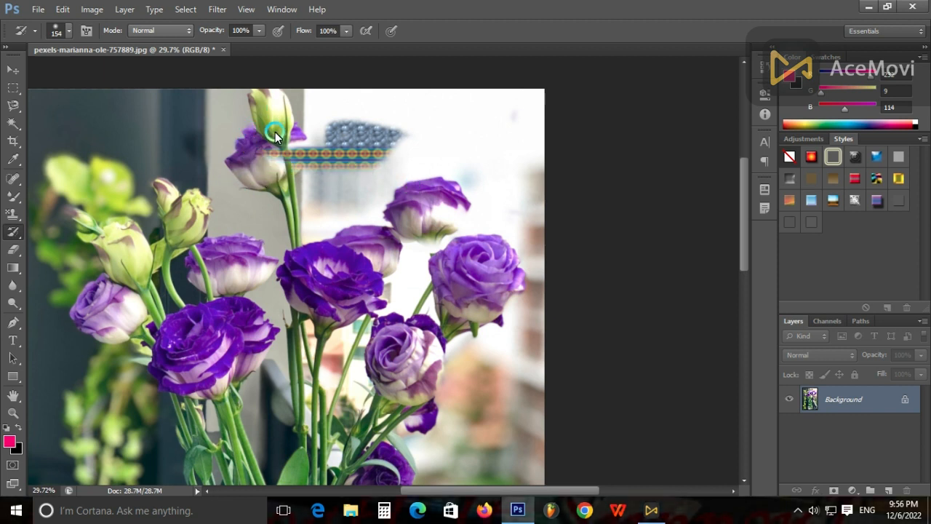
{"action": "left_click_drag", "start_coordinate": [270, 119], "coordinate": [285, 196]}
{"action": "mouse_move", "coordinate": [447, 136]}
{"action": "left_mouse_down"}
{"action": "mouse_move", "coordinate": [308, 133]}
{"action": "mouse_move", "coordinate": [318, 144]}
{"action": "mouse_move", "coordinate": [396, 136]}
{"action": "mouse_move", "coordinate": [285, 159]}
{"action": "mouse_move", "coordinate": [393, 151]}
{"action": "mouse_move", "coordinate": [290, 175]}
{"action": "left_mouse_up"}
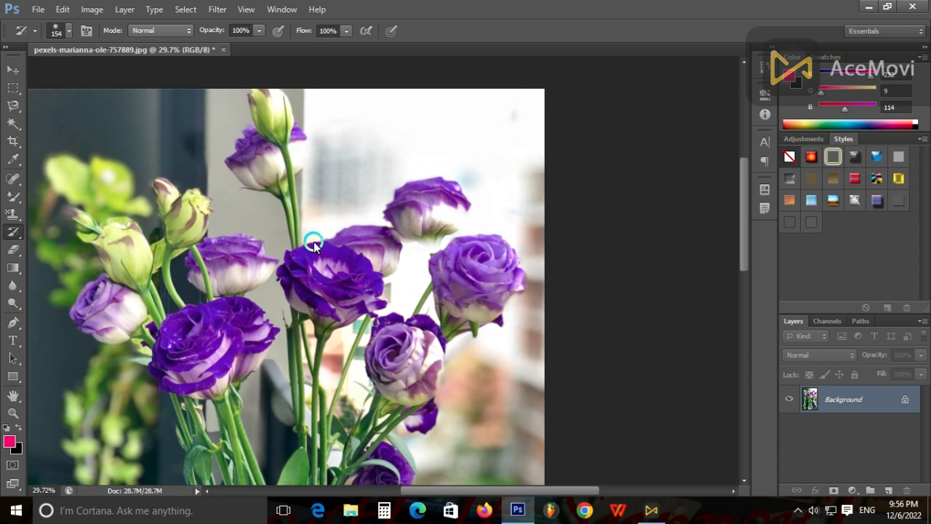
- Switch to the Art History Brush tool and set its brush size to 160 px
{"action": "right_click", "coordinate": [13, 232]}
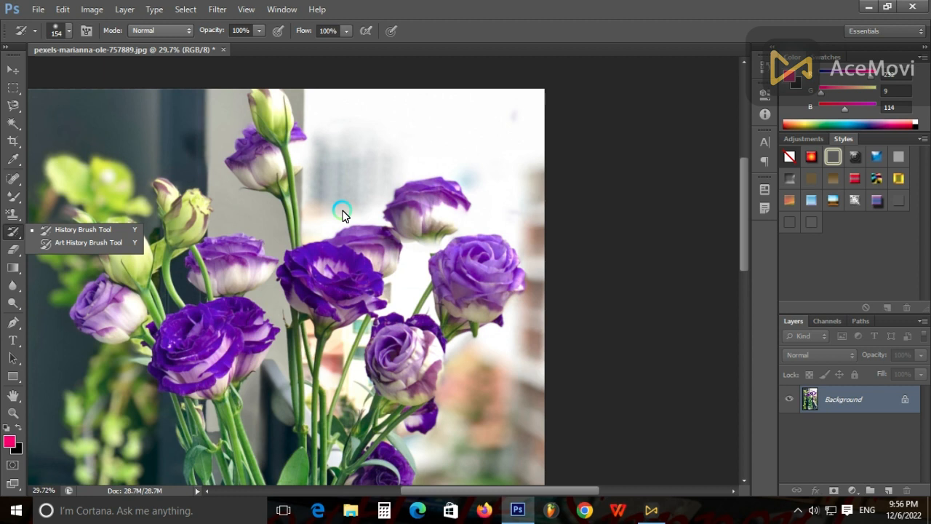
{"action": "left_click", "coordinate": [85, 244]}
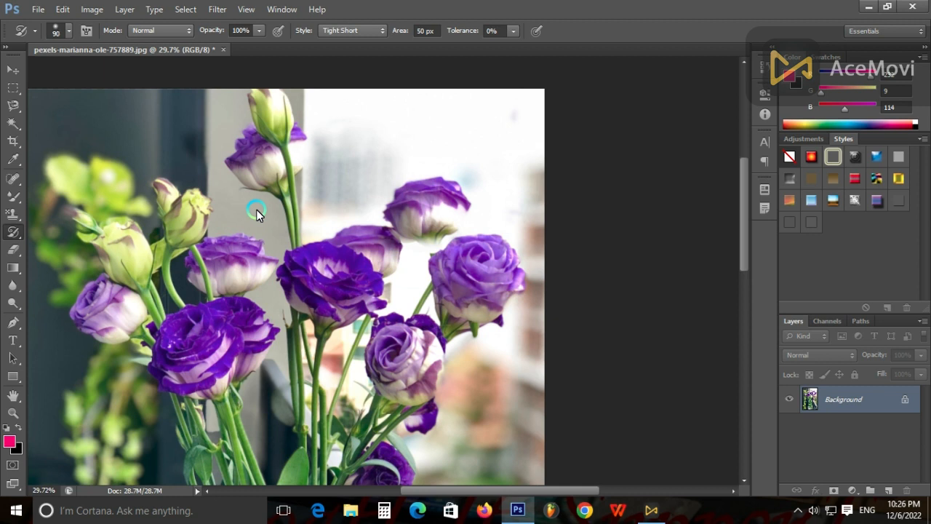
{"action": "left_click", "coordinate": [70, 36]}
{"action": "left_click_drag", "start_coordinate": [79, 70], "coordinate": [106, 73]}
- Try an Art History Brush stroke over the blurred buildings beside the topmost flower, and undo it
{"action": "left_click_drag", "start_coordinate": [318, 190], "coordinate": [334, 187]}
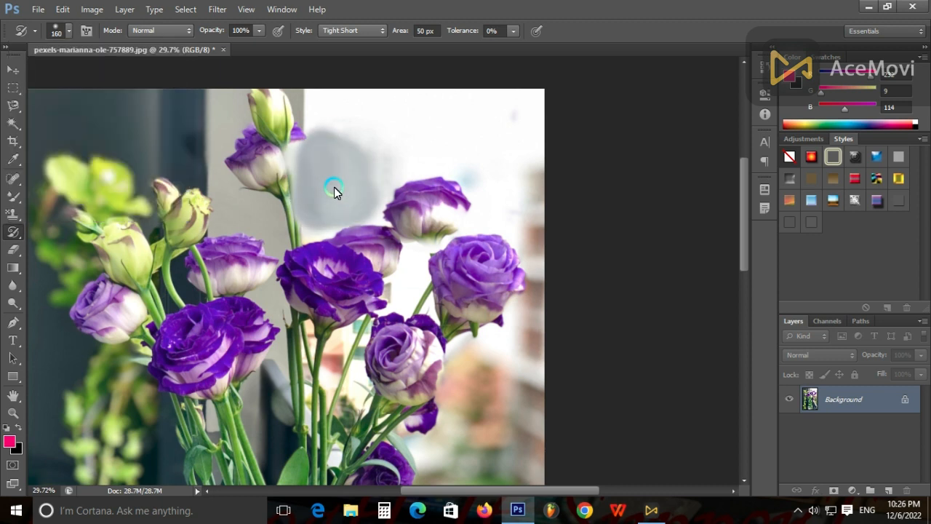
{"action": "key", "text": "ctrl+z"}
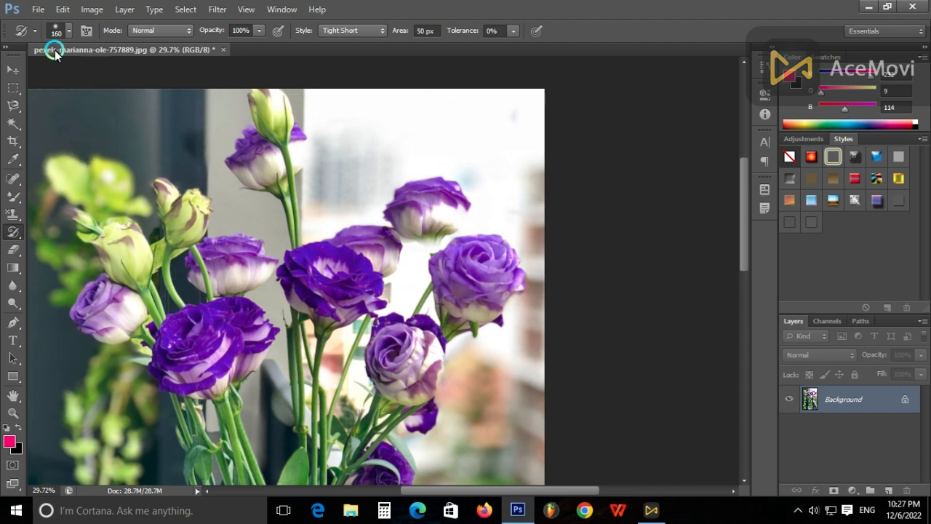
- Try a long Art History Brush stroke over the dark wall, green buds and left-hand flowers in Normal mode, and undo it
{"action": "left_click", "coordinate": [162, 31]}
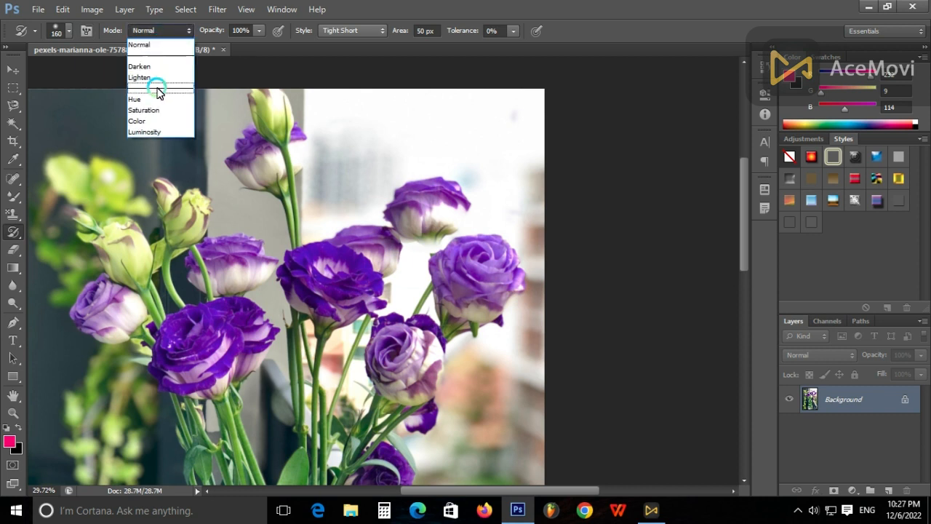
{"action": "left_click", "coordinate": [280, 67]}
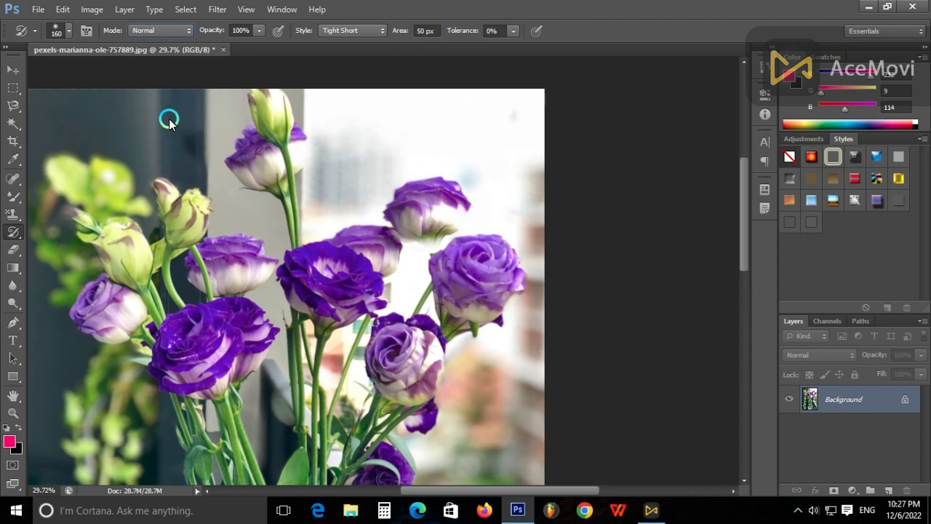
{"action": "mouse_move", "coordinate": [139, 112]}
{"action": "left_mouse_down"}
{"action": "mouse_move", "coordinate": [412, 114]}
{"action": "mouse_move", "coordinate": [230, 135]}
{"action": "mouse_move", "coordinate": [87, 135]}
{"action": "mouse_move", "coordinate": [32, 148]}
{"action": "mouse_move", "coordinate": [77, 163]}
{"action": "mouse_move", "coordinate": [314, 167]}
{"action": "mouse_move", "coordinate": [27, 210]}
{"action": "mouse_move", "coordinate": [289, 214]}
{"action": "mouse_move", "coordinate": [46, 277]}
{"action": "mouse_move", "coordinate": [229, 300]}
{"action": "mouse_move", "coordinate": [32, 353]}
{"action": "mouse_move", "coordinate": [96, 366]}
{"action": "mouse_move", "coordinate": [256, 360]}
{"action": "mouse_move", "coordinate": [146, 398]}
{"action": "mouse_move", "coordinate": [29, 421]}
{"action": "mouse_move", "coordinate": [200, 438]}
{"action": "left_mouse_up"}
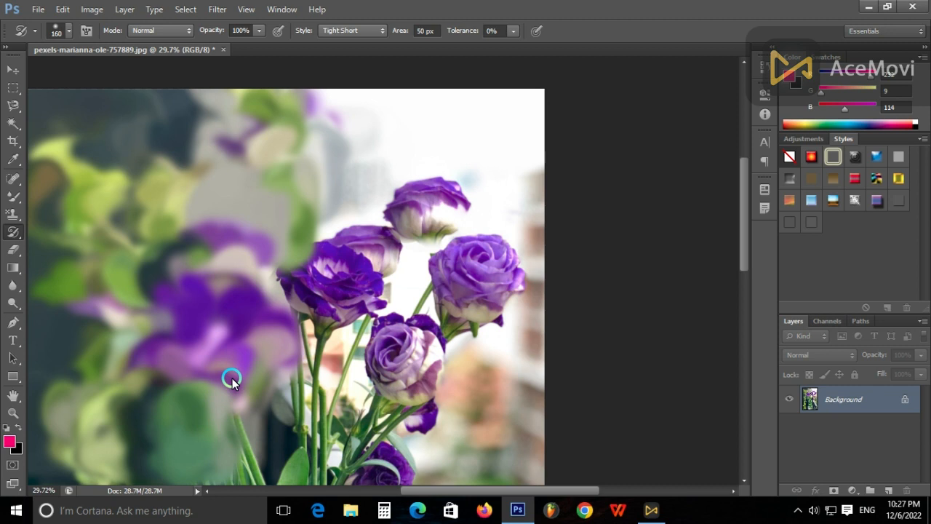
{"action": "key", "text": "ctrl+z"}
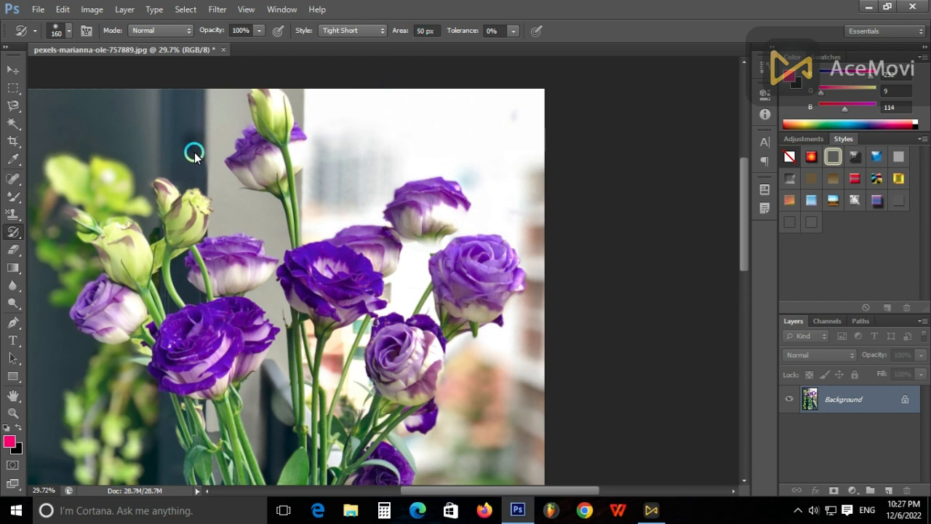
- Set the brush tolerance to 100% and paint a diagonal stroke from the upper-right flower across the central rose to the lower-left roses
{"action": "left_click", "coordinate": [513, 30]}
{"action": "left_click_drag", "start_coordinate": [513, 51], "coordinate": [585, 51]}
{"action": "mouse_move", "coordinate": [474, 149]}
{"action": "left_mouse_down"}
{"action": "mouse_move", "coordinate": [426, 192]}
{"action": "mouse_move", "coordinate": [389, 247]}
{"action": "mouse_move", "coordinate": [291, 304]}
{"action": "mouse_move", "coordinate": [225, 318]}
{"action": "left_mouse_up"}
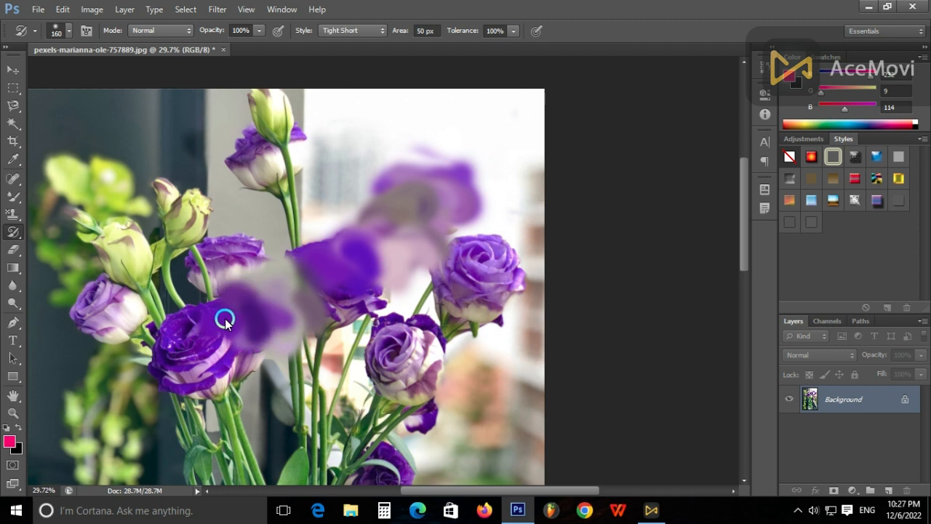
- Try a stroke down over the green buds and leftmost rose with the tolerance at 0%, and undo both test strokes
{"action": "left_click", "coordinate": [513, 32]}
{"action": "left_click", "coordinate": [513, 58]}
{"action": "left_click", "coordinate": [514, 32]}
{"action": "left_click_drag", "start_coordinate": [492, 51], "coordinate": [450, 49]}
{"action": "left_click_drag", "start_coordinate": [250, 191], "coordinate": [125, 333]}
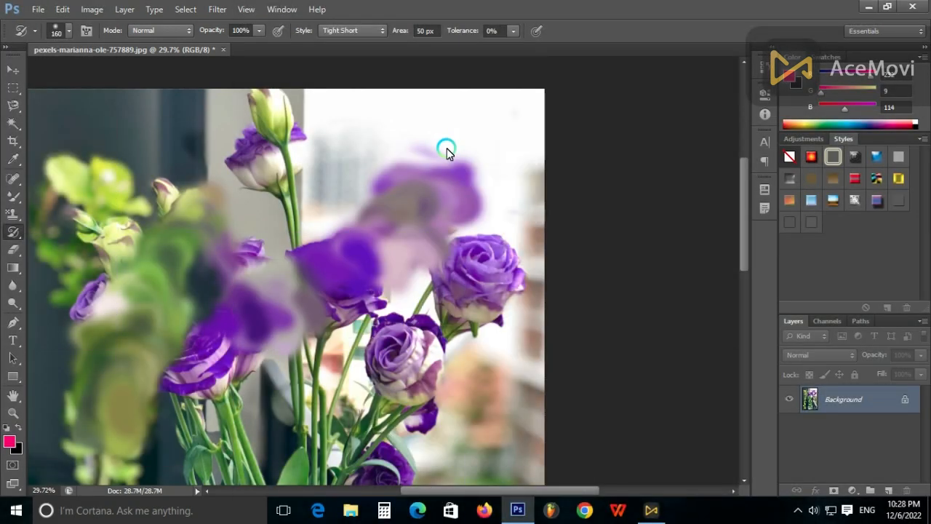
{"action": "key", "text": "ctrl+alt+z"}
{"action": "key", "text": "ctrl+alt+z"}
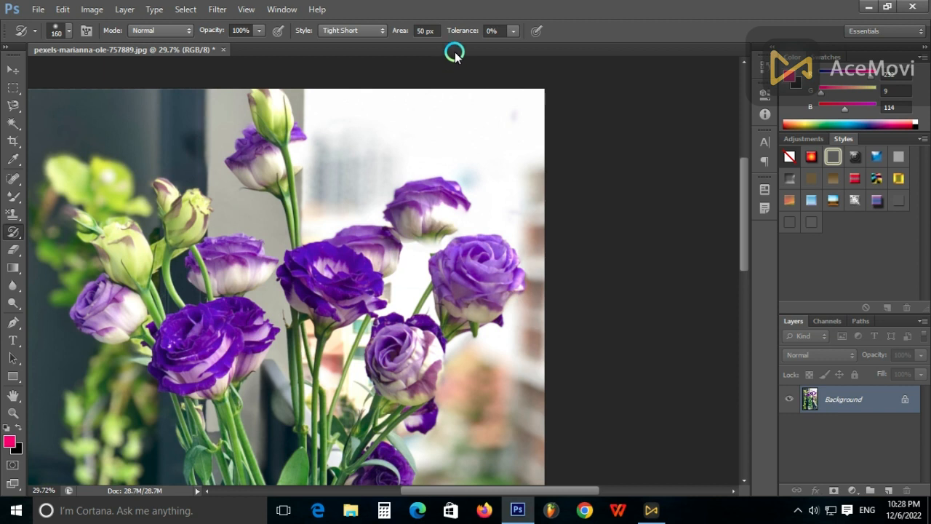
- Set the tolerance to 100% and paint a diagonal Art History Brush stroke from the upper-right flower through the central rose to the lower-left roses
{"action": "left_click", "coordinate": [514, 30]}
{"action": "left_click_drag", "start_coordinate": [517, 46], "coordinate": [609, 50]}
{"action": "mouse_move", "coordinate": [477, 182]}
{"action": "left_mouse_down"}
{"action": "mouse_move", "coordinate": [271, 324]}
{"action": "mouse_move", "coordinate": [183, 401]}
{"action": "left_mouse_up"}
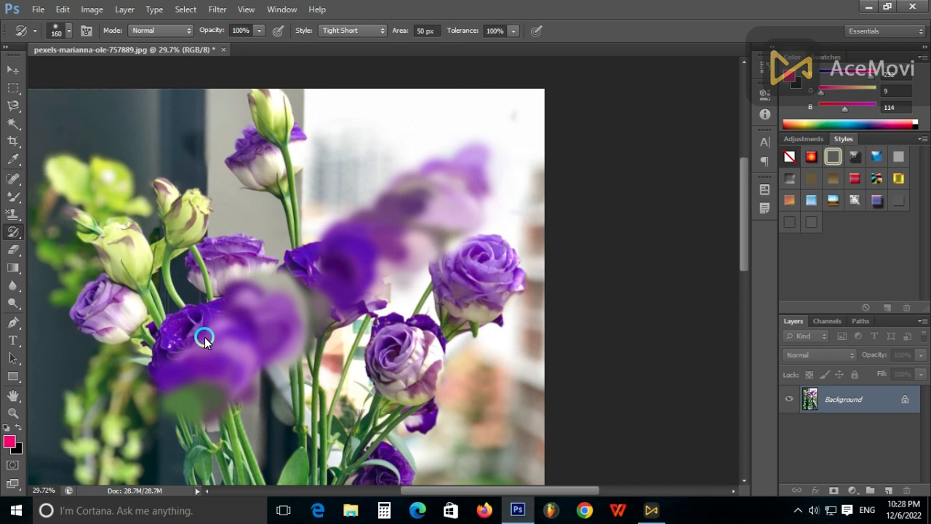
- Set the tolerance to 0% and paint over the topmost flower, the green buds and the leftmost rose with the Art History Brush
{"action": "left_click", "coordinate": [517, 30]}
{"action": "left_click_drag", "start_coordinate": [512, 45], "coordinate": [437, 50]}
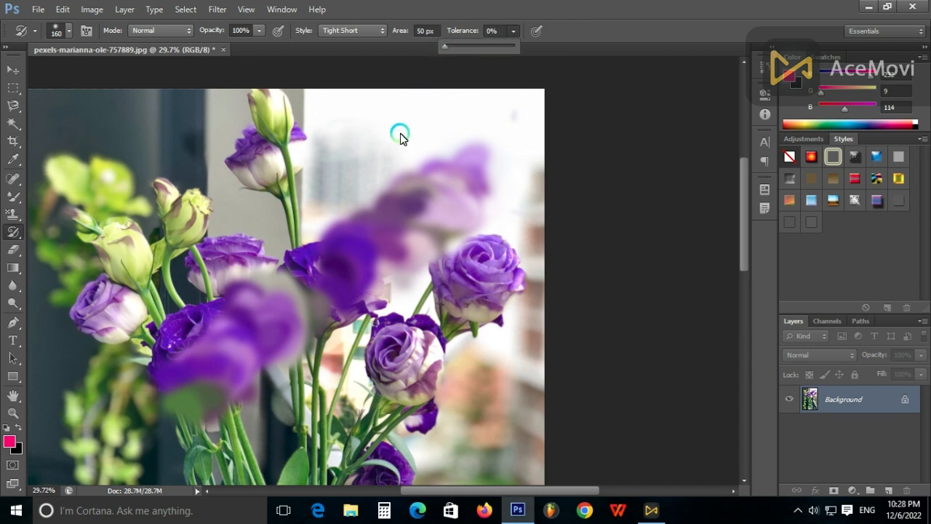
{"action": "mouse_move", "coordinate": [319, 146]}
{"action": "left_mouse_down"}
{"action": "mouse_move", "coordinate": [277, 163]}
{"action": "mouse_move", "coordinate": [190, 240]}
{"action": "mouse_move", "coordinate": [143, 331]}
{"action": "mouse_move", "coordinate": [72, 397]}
{"action": "mouse_move", "coordinate": [42, 445]}
{"action": "mouse_move", "coordinate": [82, 399]}
{"action": "mouse_move", "coordinate": [120, 318]}
{"action": "mouse_move", "coordinate": [179, 236]}
{"action": "mouse_move", "coordinate": [250, 161]}
{"action": "left_mouse_up"}
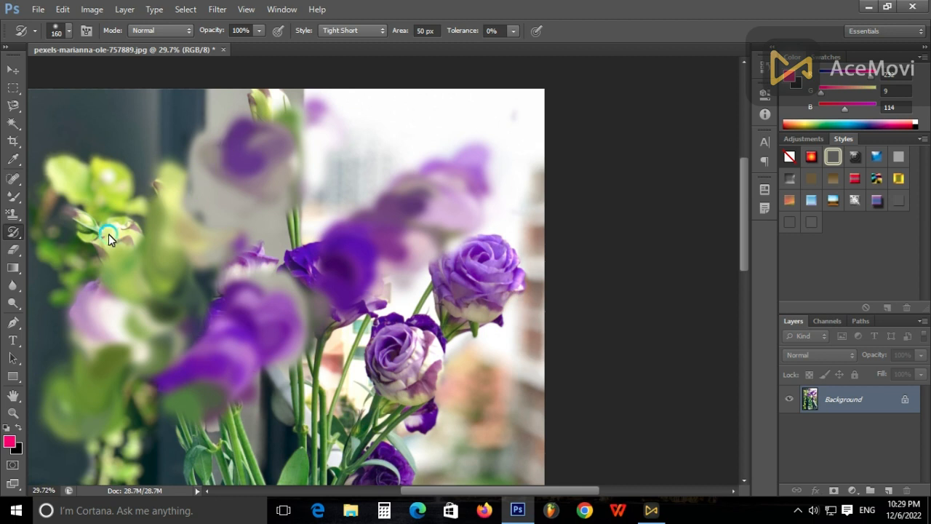
- Show the brush variants grouped with the Art History Brush tool
{"action": "left_click_drag", "start_coordinate": [14, 233], "coordinate": [78, 245]}
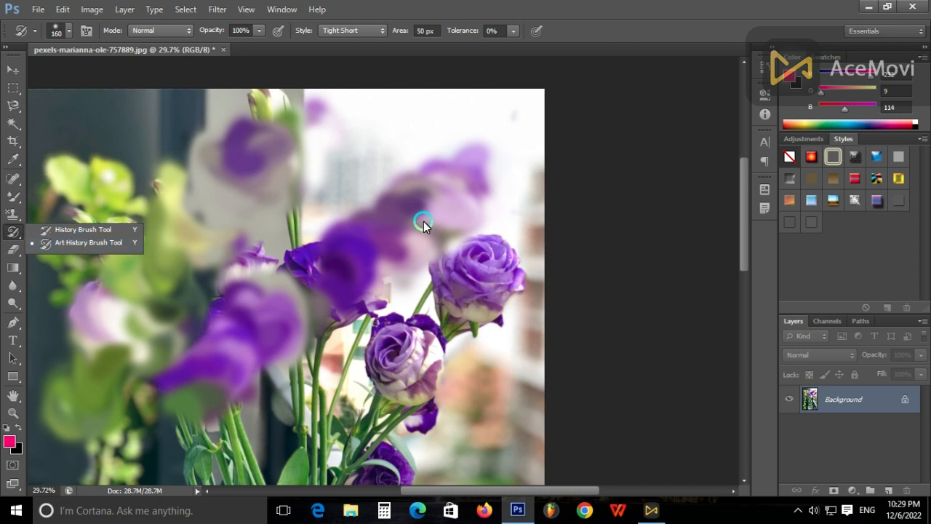
{"action": "mouse_move", "coordinate": [11, 212]}
{"action": "left_mouse_down"}
{"action": "mouse_move", "coordinate": [46, 212]}
{"action": "mouse_move", "coordinate": [59, 231]}
{"action": "left_mouse_up"}
{"action": "right_click", "coordinate": [14, 233]}
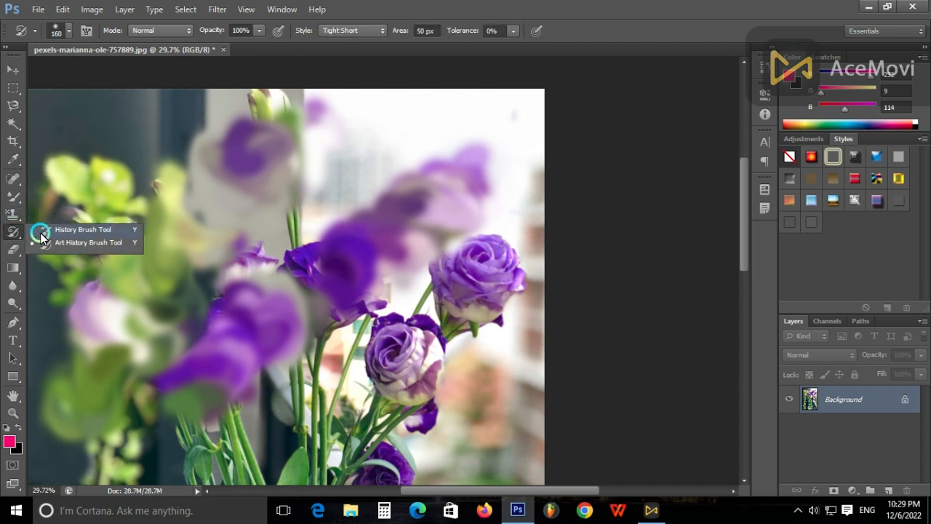